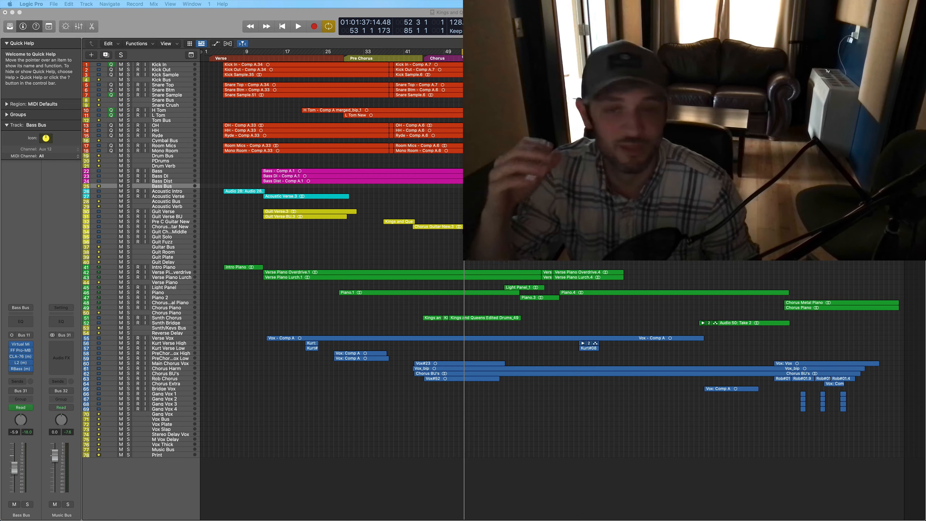
- Play the full mix from bar 52 in the chorus and stop during the second verse
{"action": "left_click", "coordinate": [460, 59]}
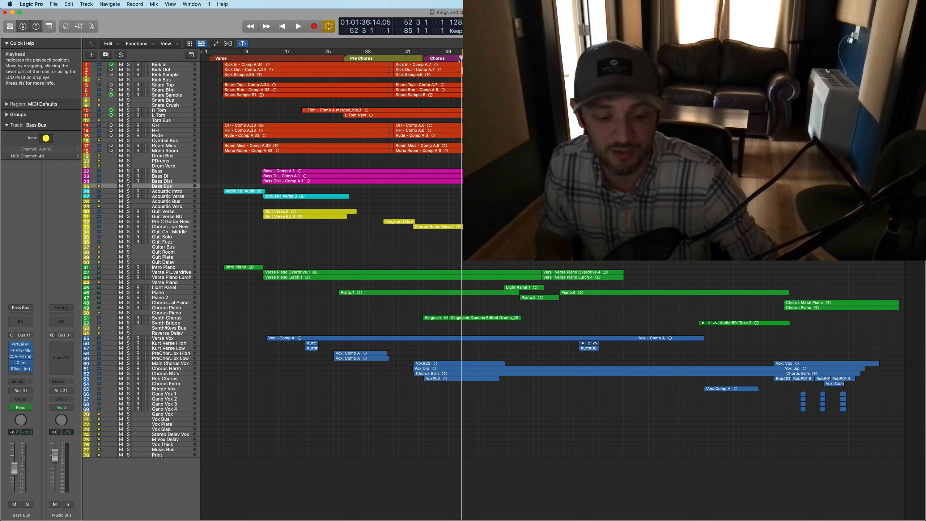
{"action": "key", "text": "space"}
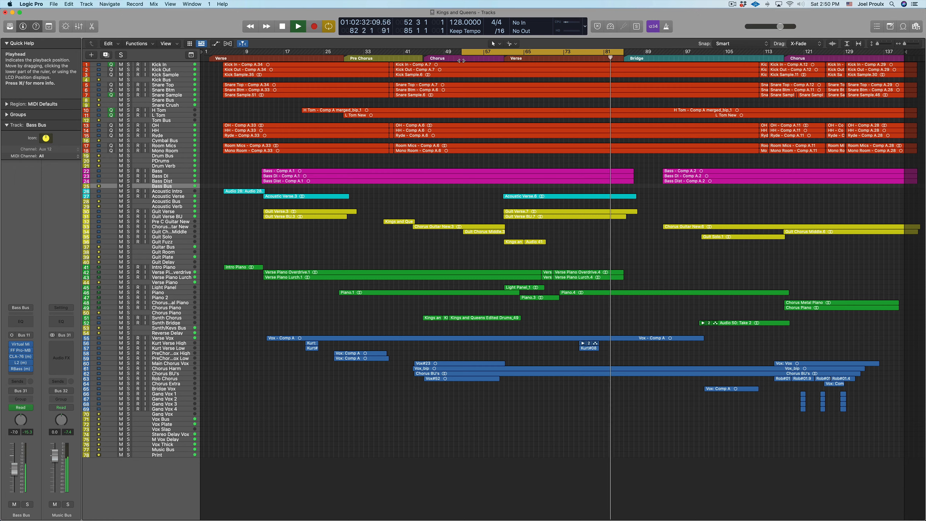
{"action": "key", "text": "space"}
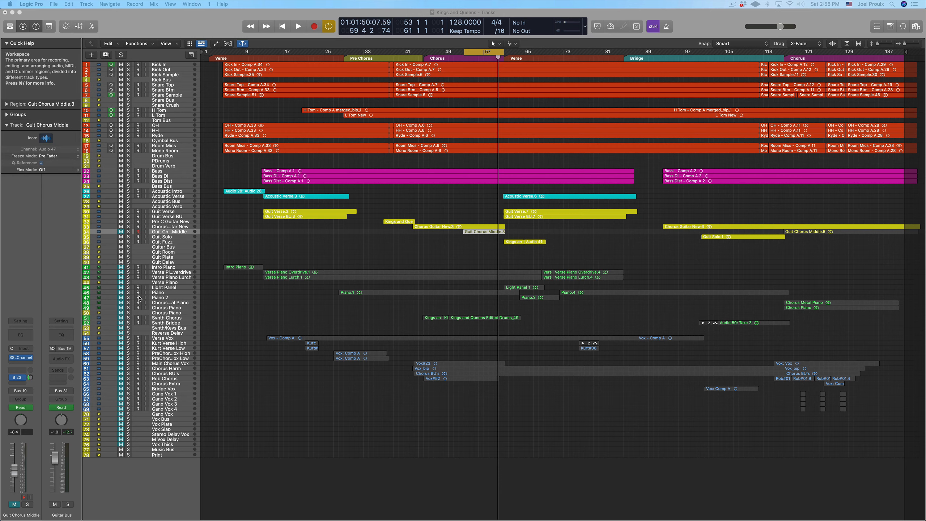
- Enlarge the Chorus Guitar New track and compare it soloed against the full mix during playback
{"action": "left_click", "coordinate": [108, 228]}
{"action": "left_click_drag", "start_coordinate": [86, 229], "coordinate": [99, 281]}
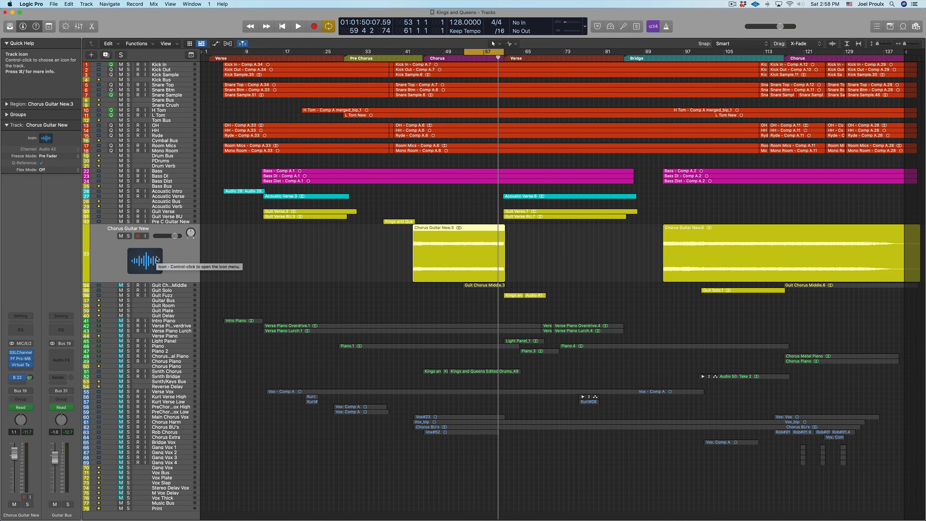
{"action": "key", "text": "space"}
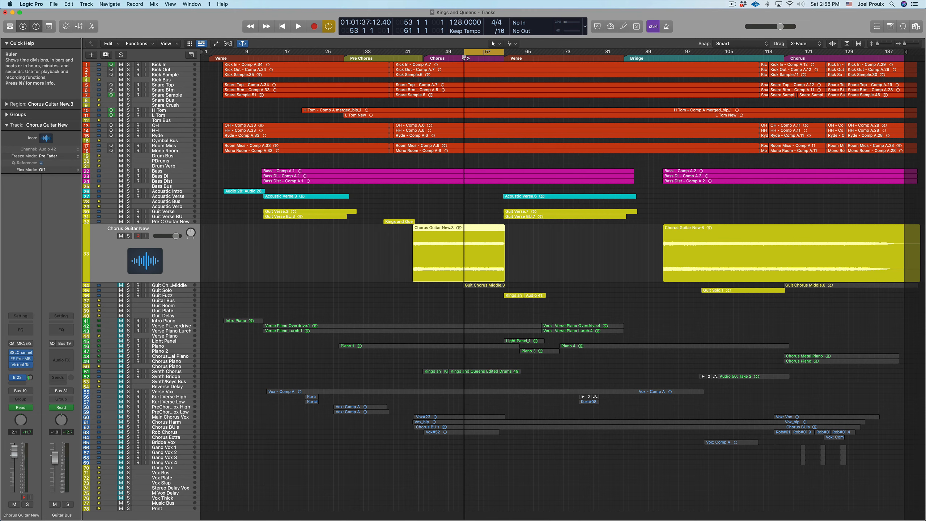
{"action": "left_click", "coordinate": [129, 235]}
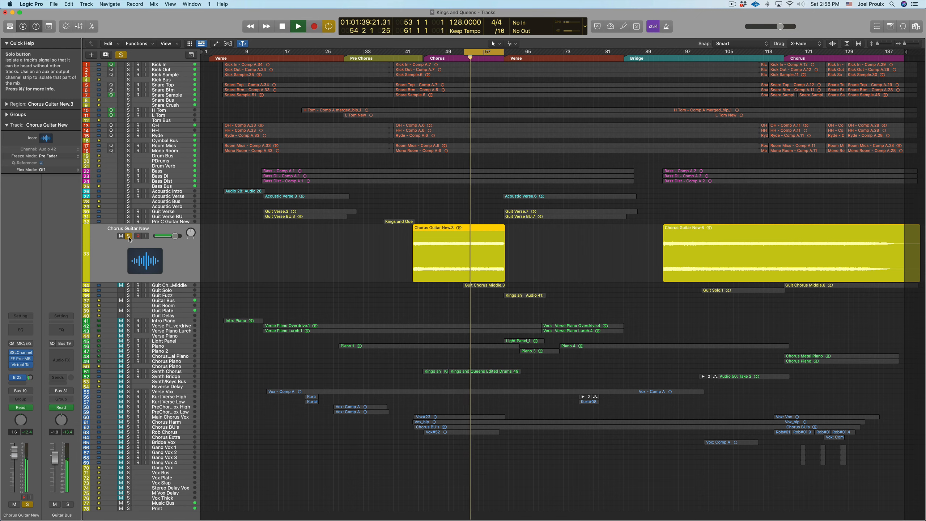
{"action": "left_click", "coordinate": [129, 236]}
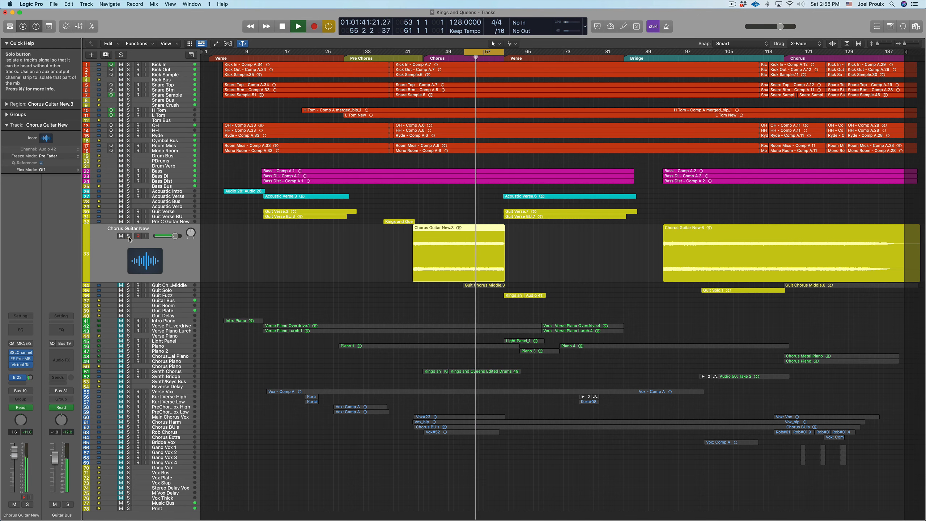
{"action": "left_click", "coordinate": [129, 236]}
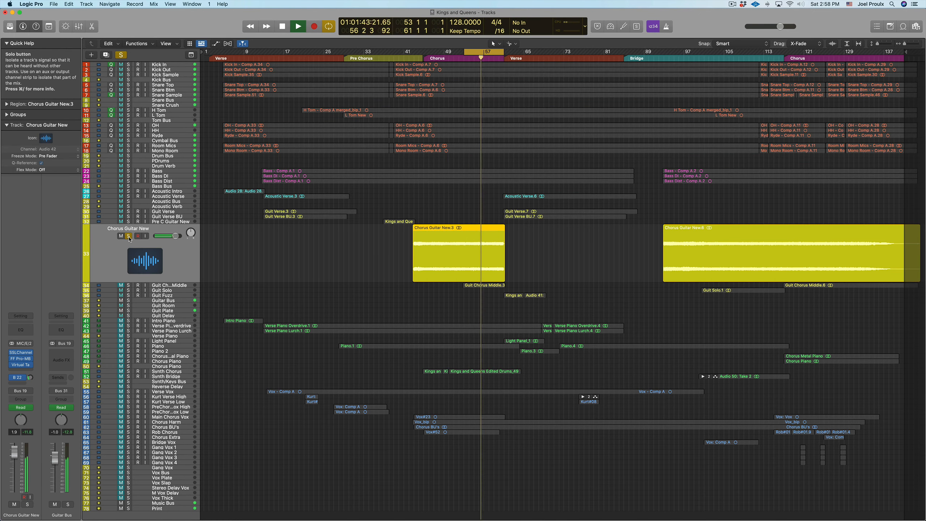
{"action": "left_click", "coordinate": [129, 236]}
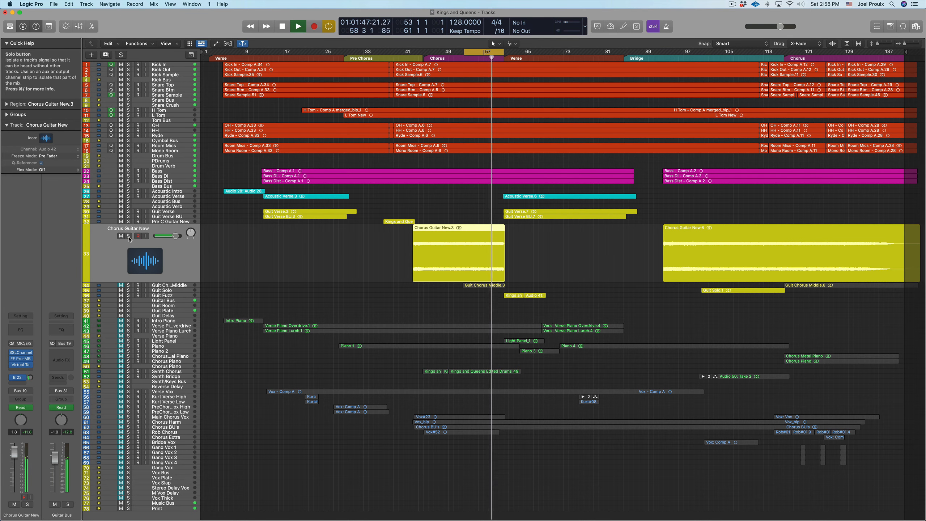
{"action": "left_click", "coordinate": [129, 236]}
{"action": "left_click", "coordinate": [129, 236]}
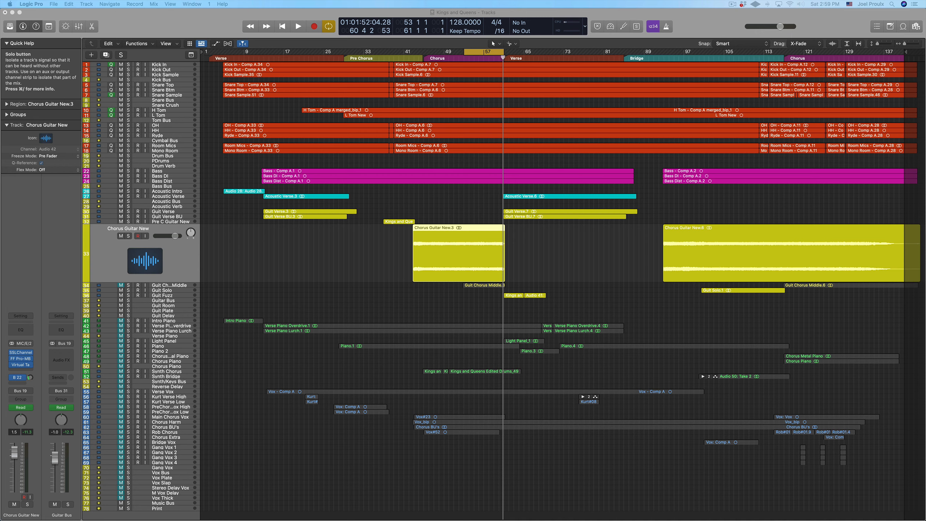
- Insert Pro-Q 3 as the last plug-in on the Chorus Guitar New track and view the guitar's spectrum during playback
{"action": "left_click", "coordinate": [25, 369]}
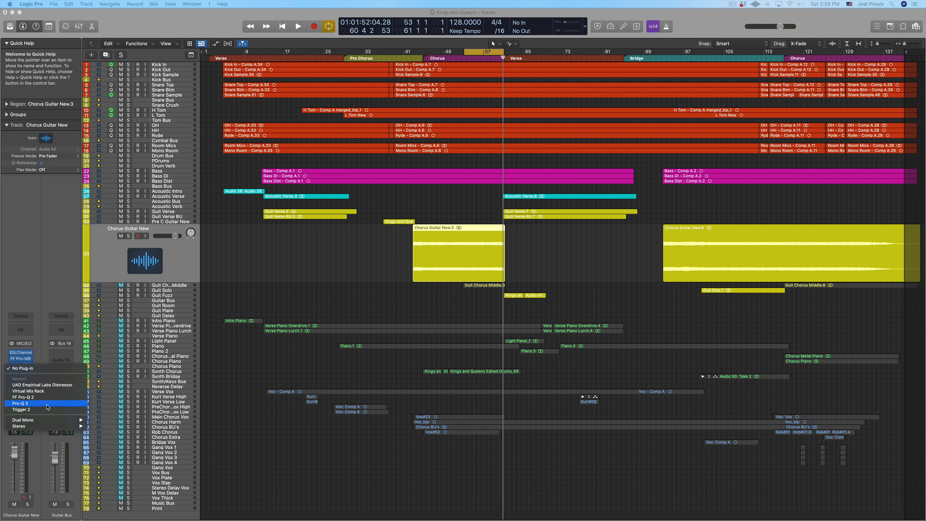
{"action": "left_click", "coordinate": [41, 403]}
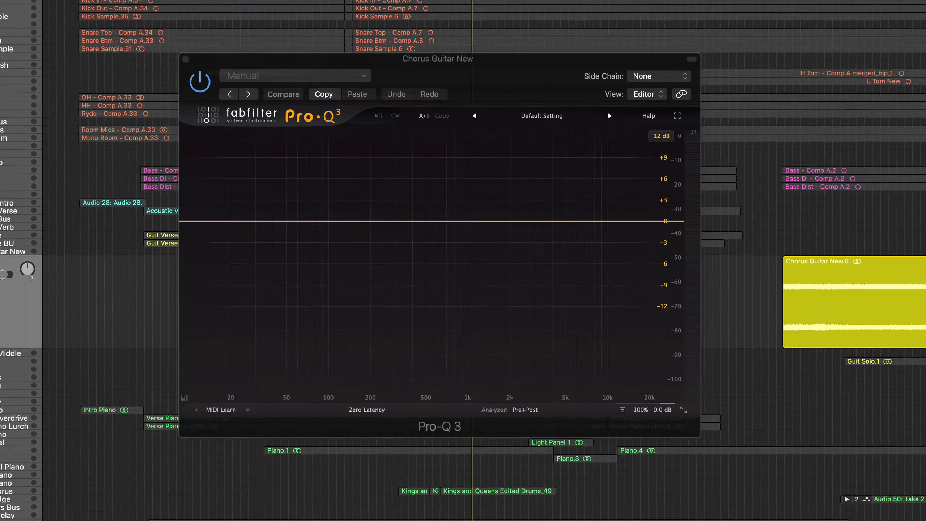
{"action": "key", "text": "space"}
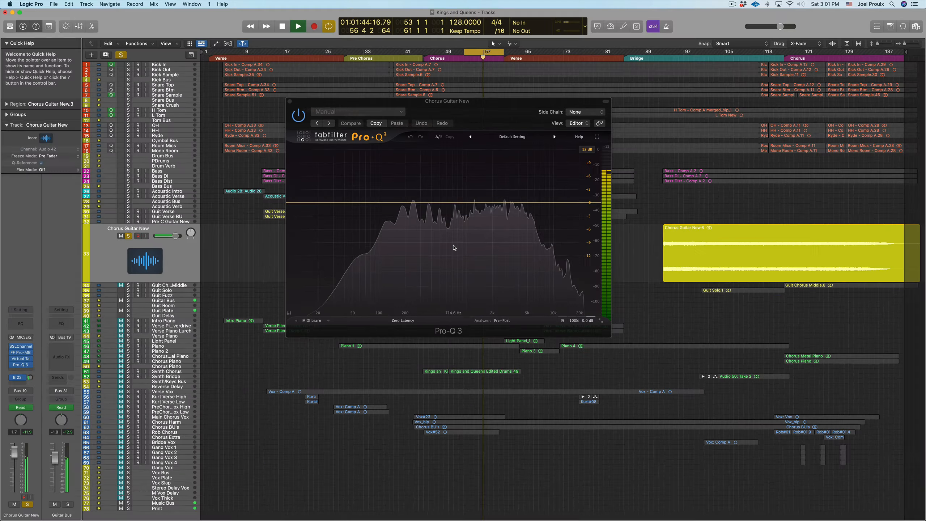
{"action": "key", "text": "space"}
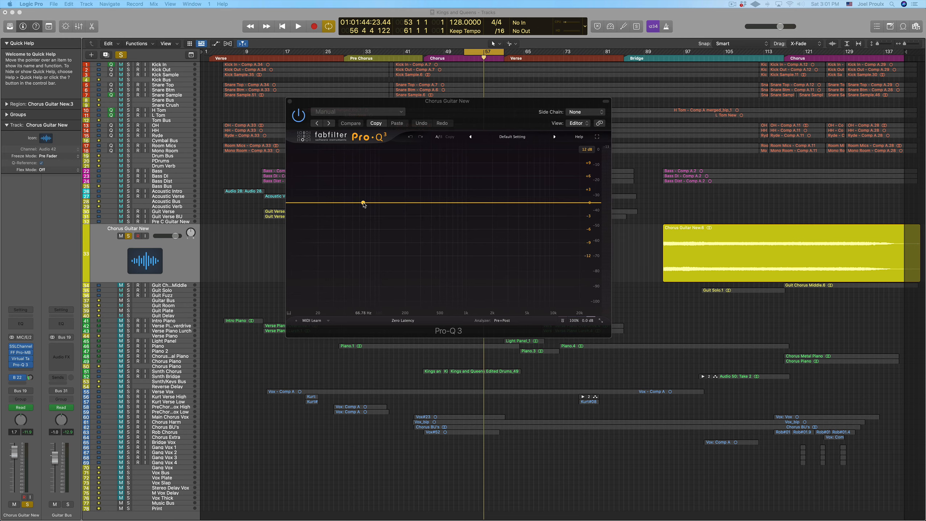
- Play from bar 53 and add a 12 dB/oct low cut band at about 90 Hz to the guitar's EQ
{"action": "left_click_drag", "start_coordinate": [468, 60], "coordinate": [465, 61]}
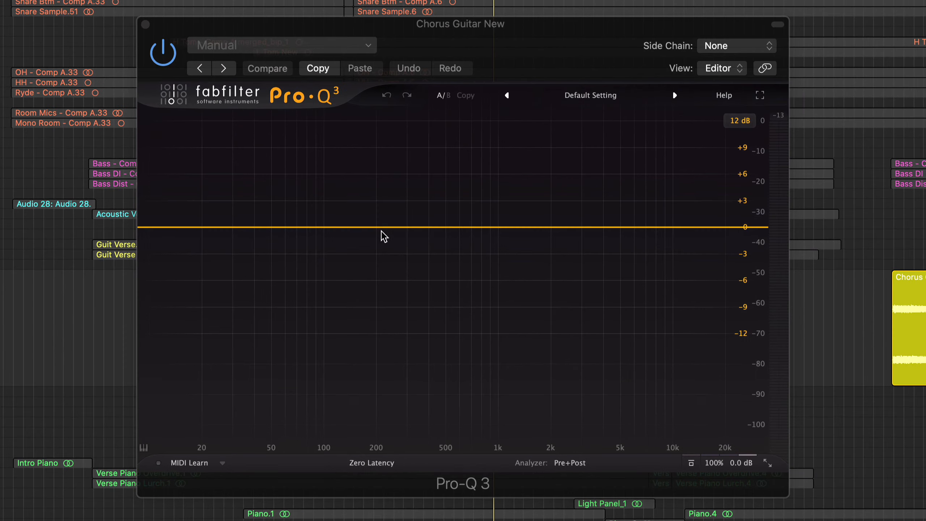
{"action": "key", "text": "space"}
{"action": "left_click_drag", "start_coordinate": [242, 227], "coordinate": [225, 269]}
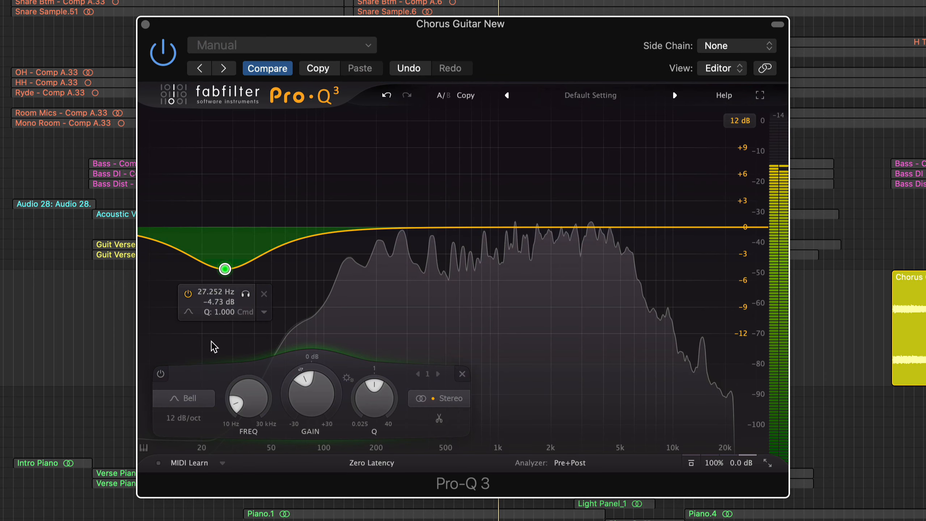
{"action": "left_click", "coordinate": [191, 400]}
{"action": "left_click", "coordinate": [180, 290]}
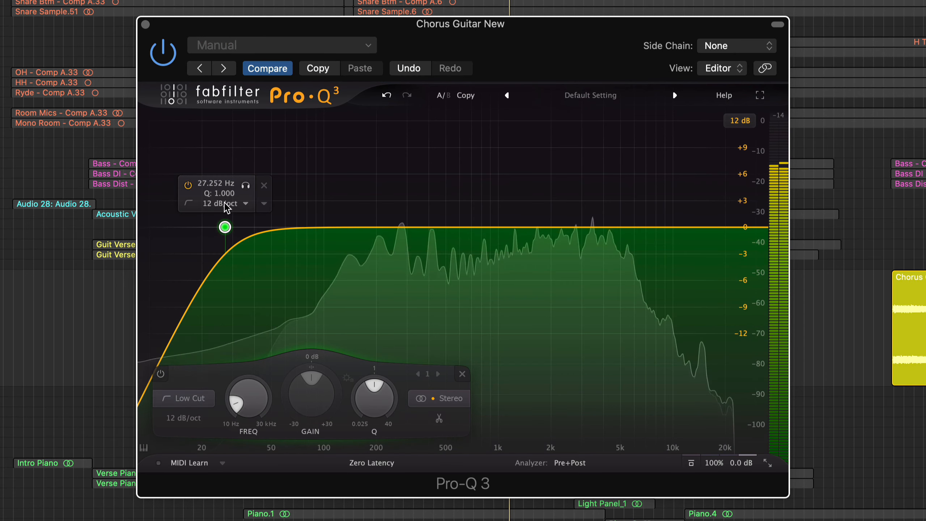
{"action": "left_click", "coordinate": [251, 185]}
{"action": "left_click_drag", "start_coordinate": [251, 186], "coordinate": [346, 190]}
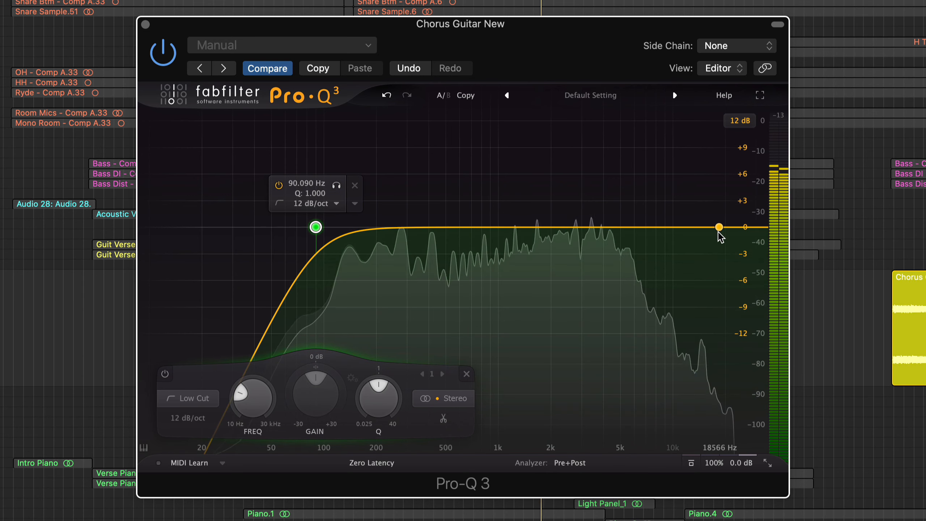
- Add a 12 dB/oct high cut band with a Q of 1 at about 12 kHz and stop playback
{"action": "left_click_drag", "start_coordinate": [719, 227], "coordinate": [710, 253]}
{"action": "left_click", "coordinate": [475, 399]}
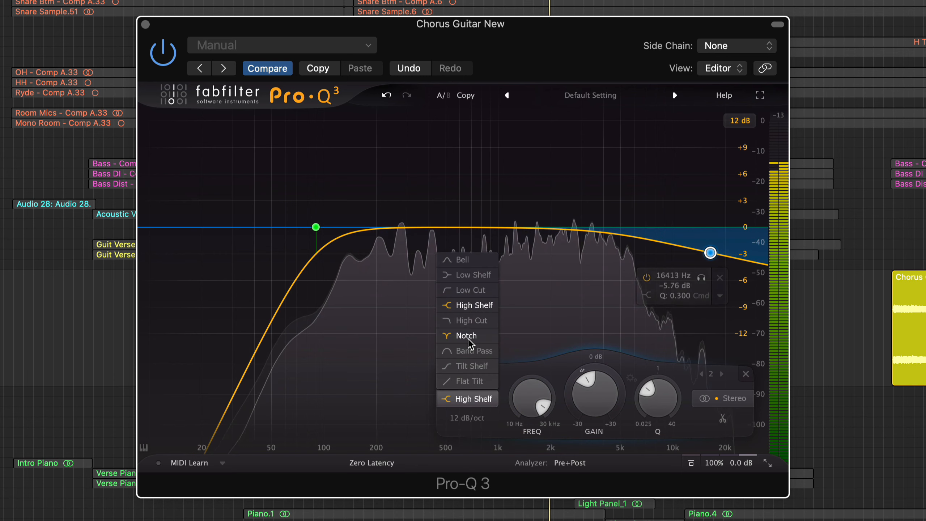
{"action": "left_click", "coordinate": [471, 320]}
{"action": "double_click", "coordinate": [678, 280]}
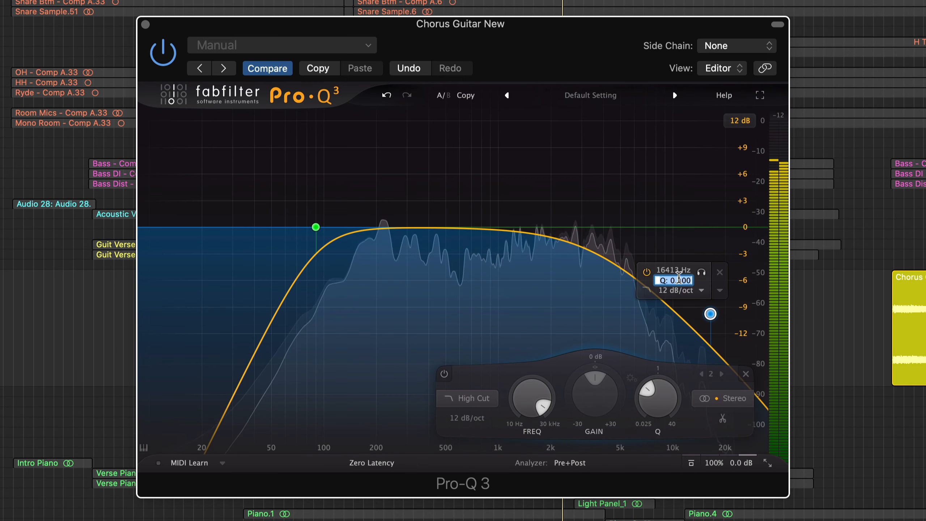
{"action": "type", "text": "1"}
{"action": "key", "text": "Return"}
{"action": "left_click", "coordinate": [701, 187]}
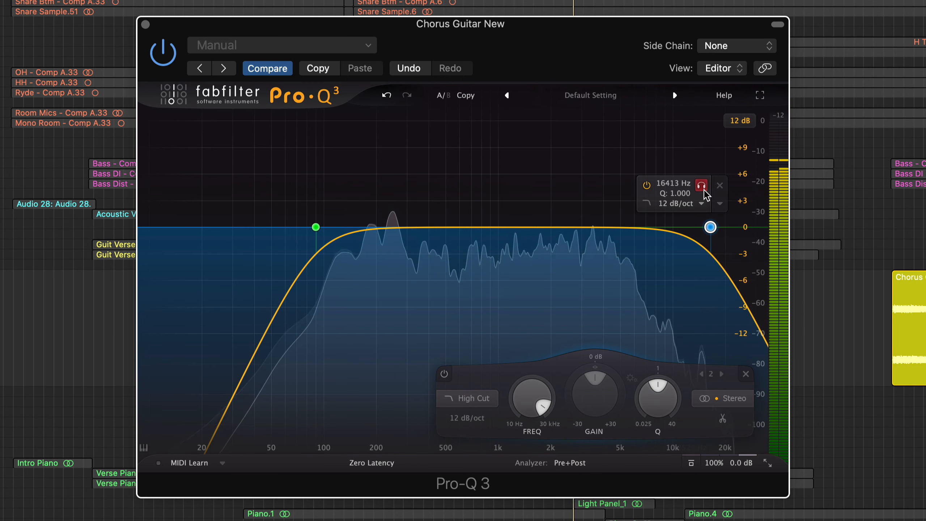
{"action": "left_click_drag", "start_coordinate": [706, 195], "coordinate": [677, 196]}
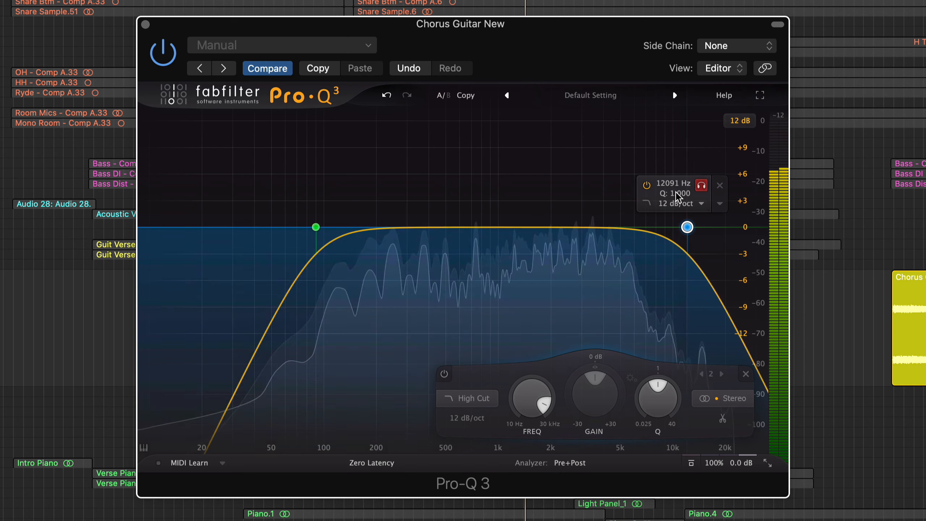
{"action": "key", "text": "space"}
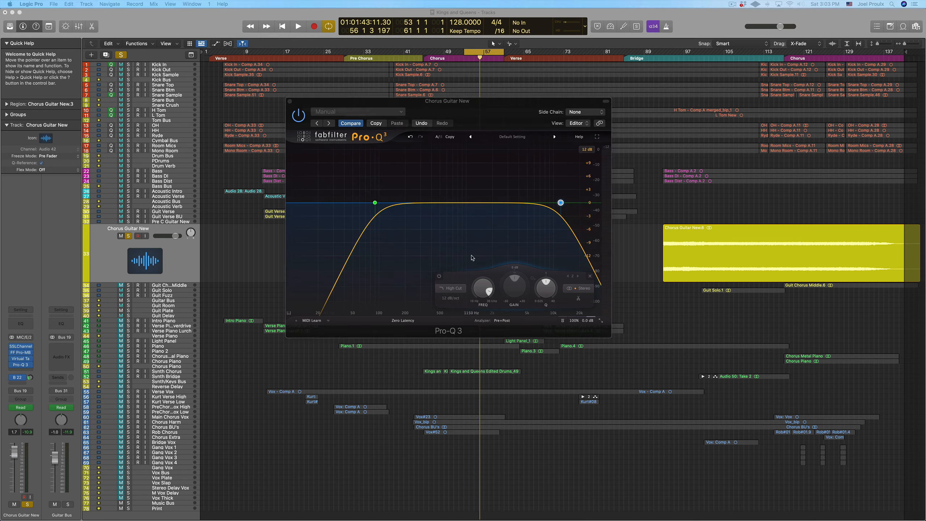
- Try a slight high shelf boost of about 0.75 dB from about 1.5 kHz and vary its gain
{"action": "left_click", "coordinate": [500, 203]}
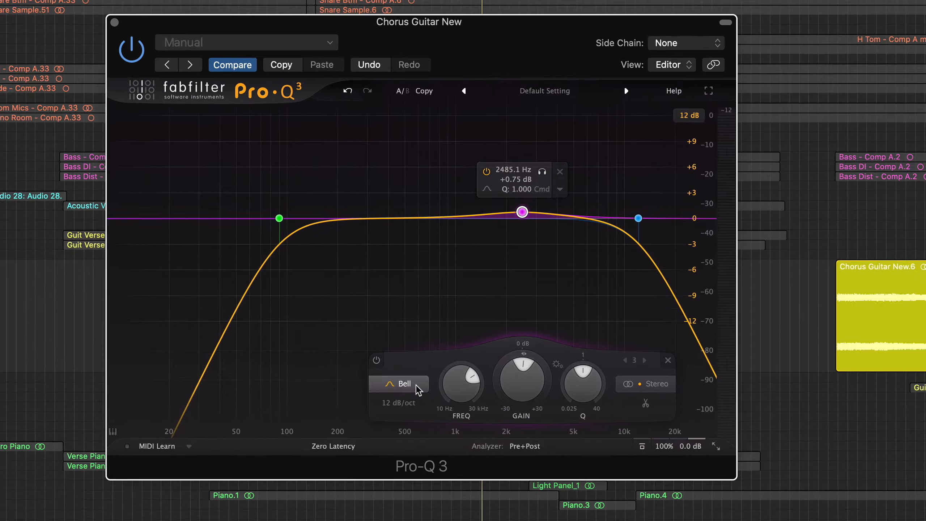
{"action": "left_click", "coordinate": [456, 289]}
{"action": "left_click", "coordinate": [403, 298]}
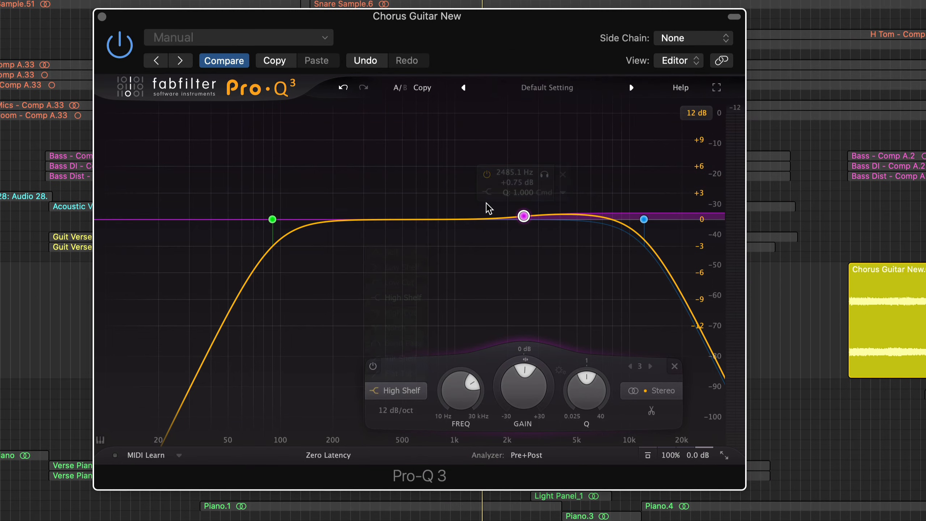
{"action": "left_click", "coordinate": [542, 175]}
{"action": "left_click_drag", "start_coordinate": [539, 172], "coordinate": [502, 176]}
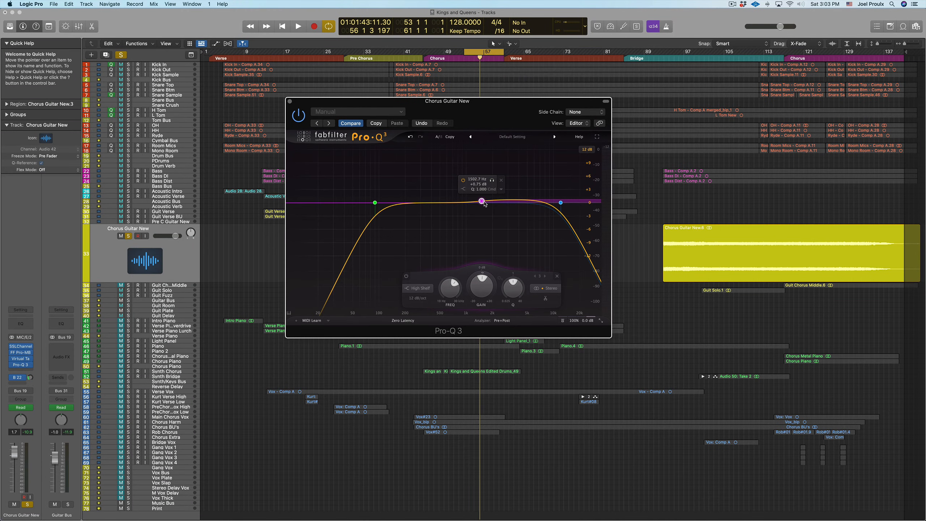
{"action": "left_click_drag", "start_coordinate": [478, 289], "coordinate": [478, 289]}
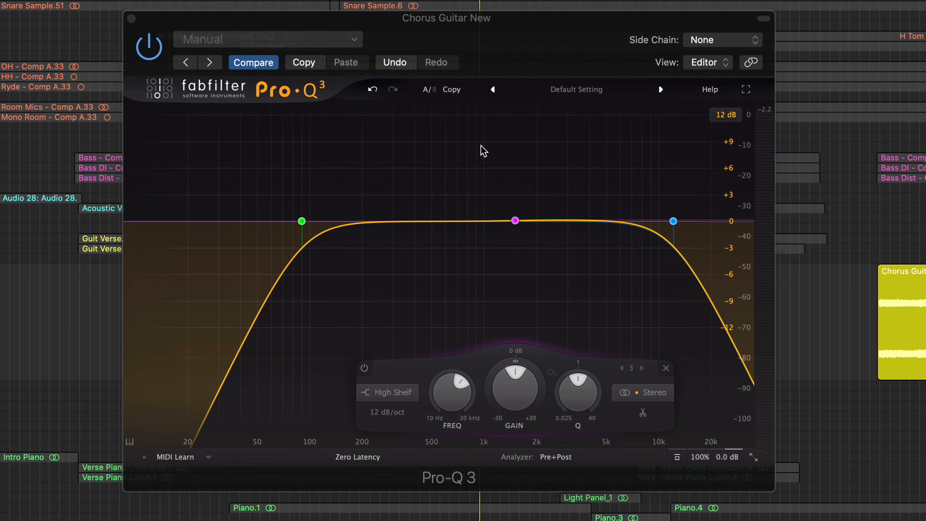
{"action": "left_click_drag", "start_coordinate": [515, 370], "coordinate": [496, 332]}
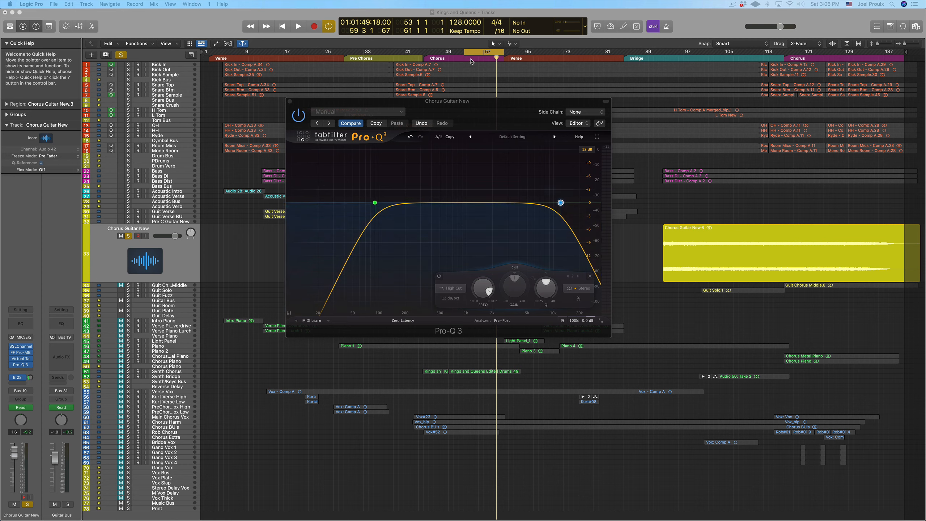
- Play from bar 53 and add a bell boost of about 2.3 dB near 1.4 kHz, varying its Q to about 1.7
{"action": "left_click_drag", "start_coordinate": [470, 59], "coordinate": [463, 59]}
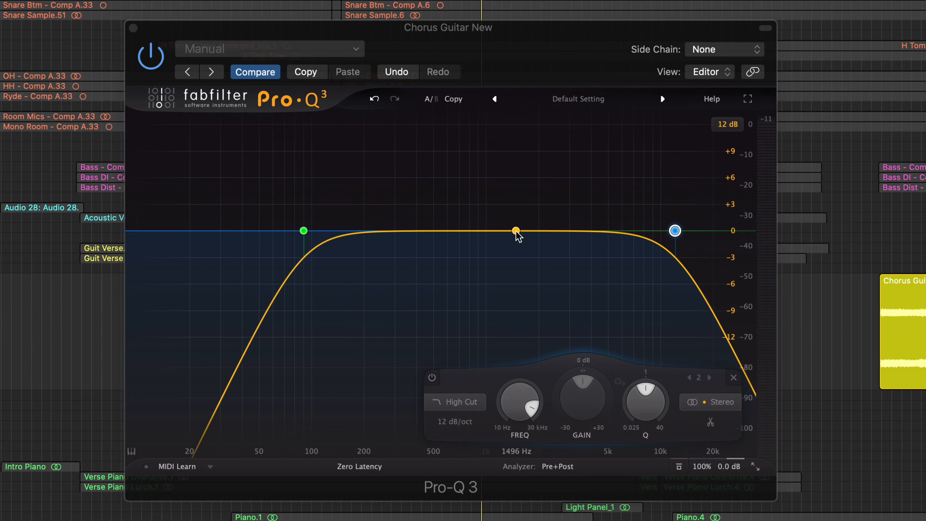
{"action": "key", "text": "space"}
{"action": "mouse_move", "coordinate": [505, 216]}
{"action": "left_mouse_down"}
{"action": "mouse_move", "coordinate": [515, 210]}
{"action": "mouse_move", "coordinate": [514, 159]}
{"action": "mouse_move", "coordinate": [517, 214]}
{"action": "left_mouse_up"}
{"action": "scroll", "coordinate": [516, 214], "scroll_direction": "down", "scroll_amount": 5}
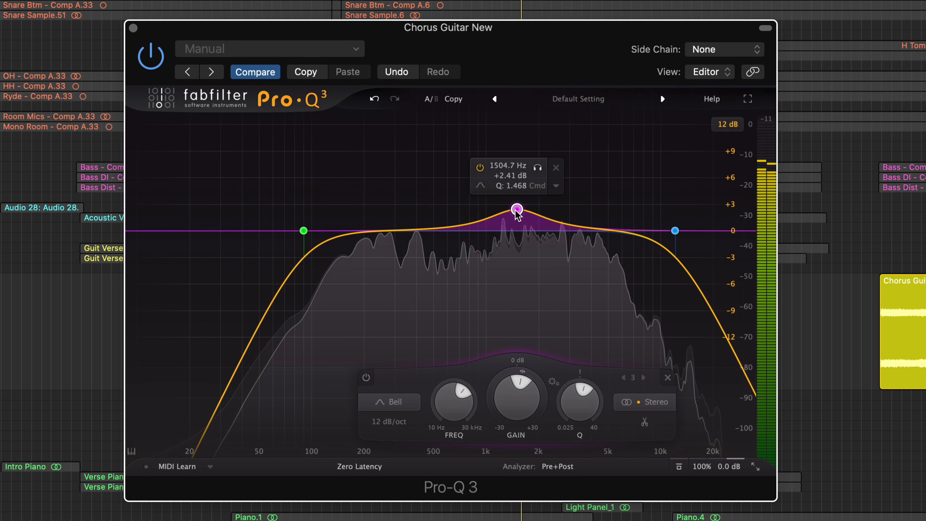
{"action": "scroll", "coordinate": [516, 213], "scroll_direction": "up", "scroll_amount": 5}
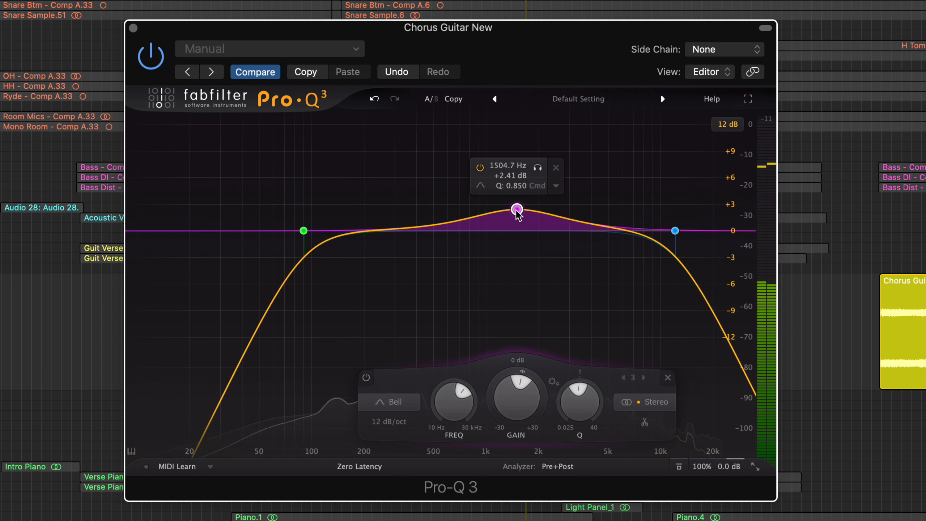
{"action": "mouse_move", "coordinate": [516, 213]}
{"action": "left_mouse_down"}
{"action": "mouse_move", "coordinate": [570, 214]}
{"action": "mouse_move", "coordinate": [514, 215]}
{"action": "left_mouse_up"}
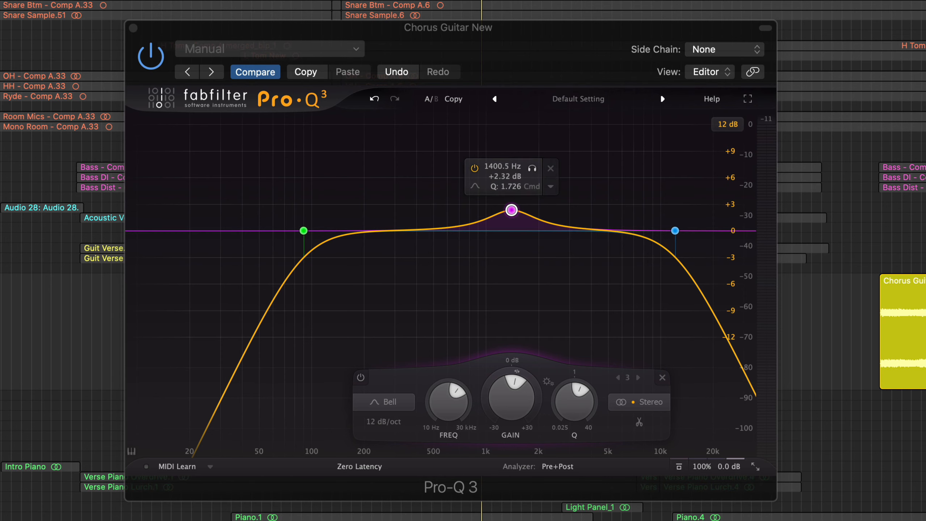
- Sweep the bell band up to about 3.3 kHz, narrow its Q to 2.533, and return it to about 1.8 kHz at +2.37 dB
{"action": "left_click_drag", "start_coordinate": [511, 215], "coordinate": [570, 193]}
{"action": "mouse_move", "coordinate": [580, 193]}
{"action": "left_mouse_down"}
{"action": "mouse_move", "coordinate": [566, 206]}
{"action": "mouse_move", "coordinate": [533, 208]}
{"action": "mouse_move", "coordinate": [562, 220]}
{"action": "mouse_move", "coordinate": [576, 182]}
{"action": "left_mouse_up"}
{"action": "key", "text": "space"}
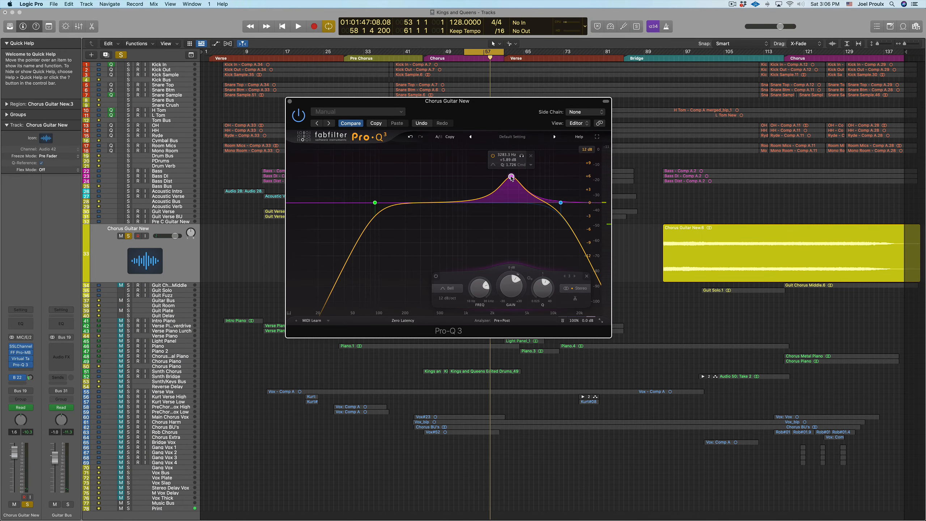
{"action": "scroll", "coordinate": [511, 178], "scroll_direction": "up", "scroll_amount": 3}
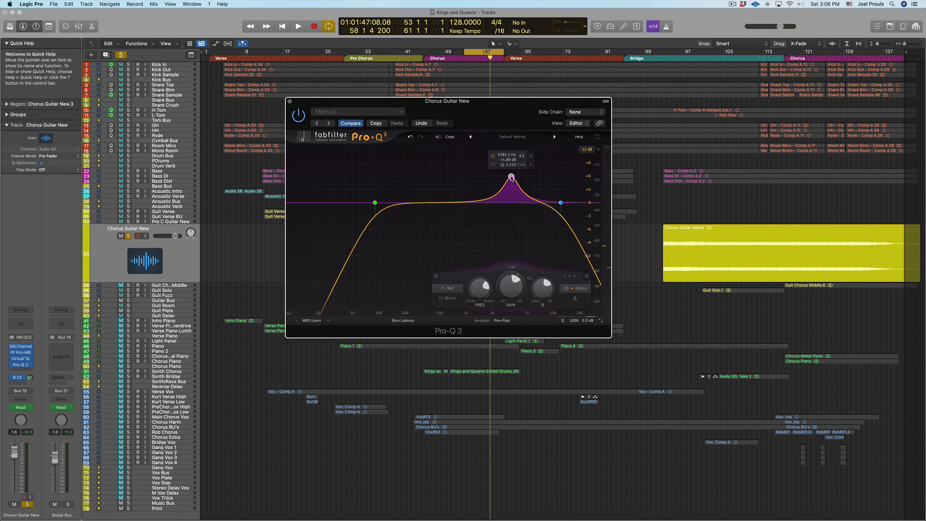
{"action": "left_click_drag", "start_coordinate": [511, 178], "coordinate": [490, 193]}
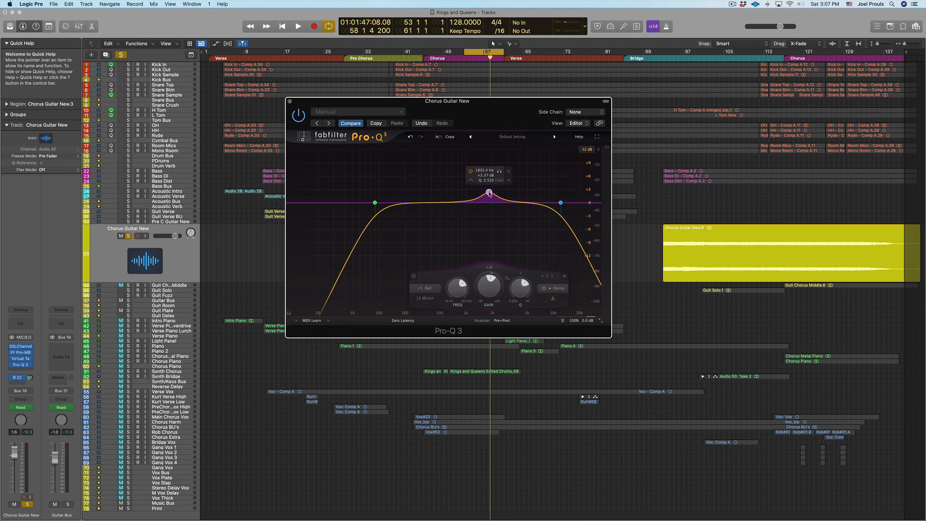
- Replace the 1.8 kHz bell band with a bell boost of about 2.8 dB near 160 Hz during chorus playback, narrowing its Q to 2.307
{"action": "key", "text": "Delete"}
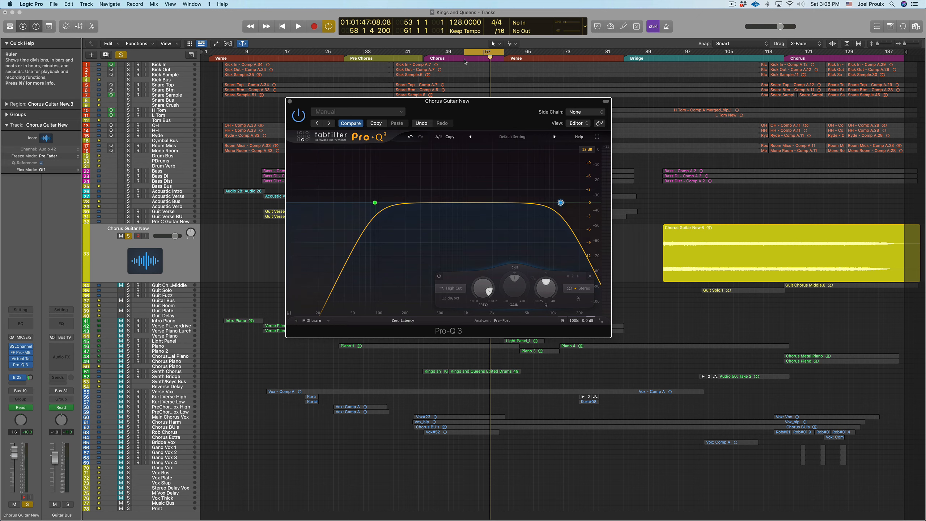
{"action": "left_click", "coordinate": [464, 61]}
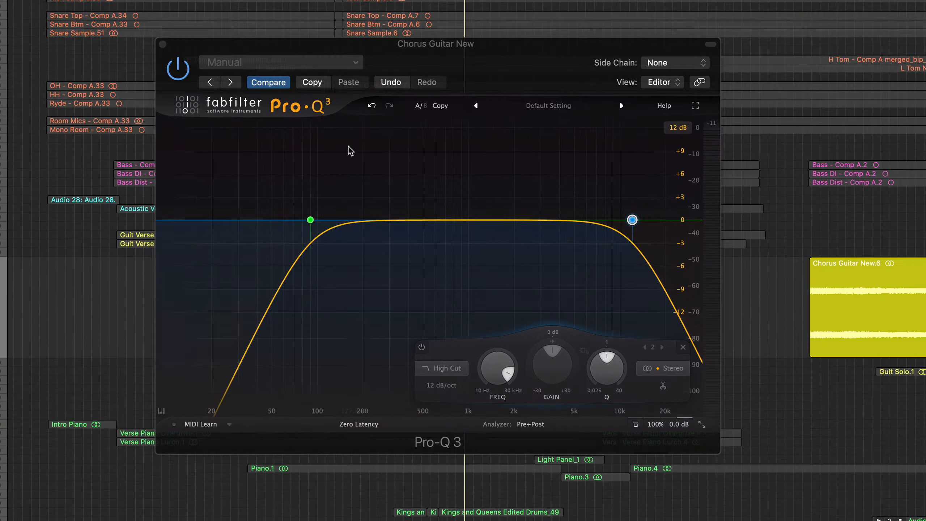
{"action": "key", "text": "space"}
{"action": "left_click_drag", "start_coordinate": [366, 221], "coordinate": [349, 203]}
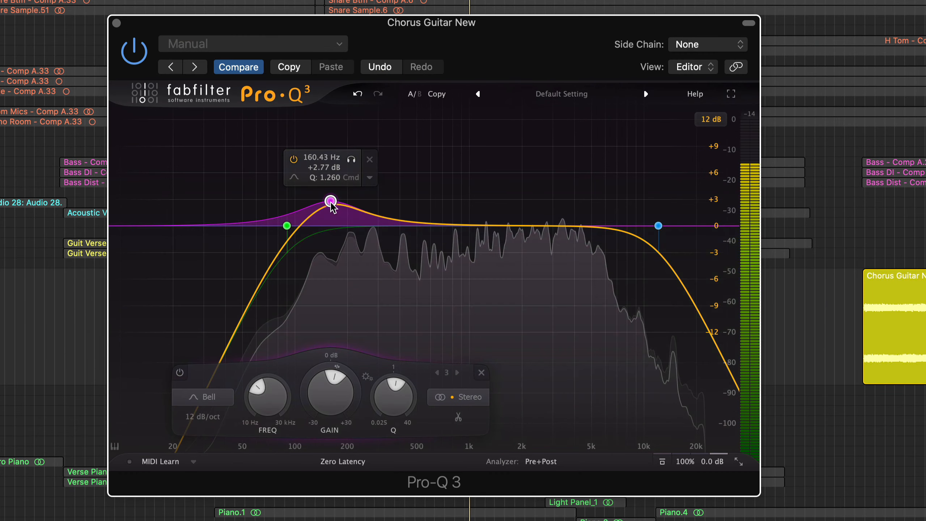
{"action": "scroll", "coordinate": [330, 201], "scroll_direction": "up", "scroll_amount": 5}
- Audition the 160 Hz bell band on its own, lower its gain to +2.00 dB, and stop playback
{"action": "left_click", "coordinate": [351, 159]}
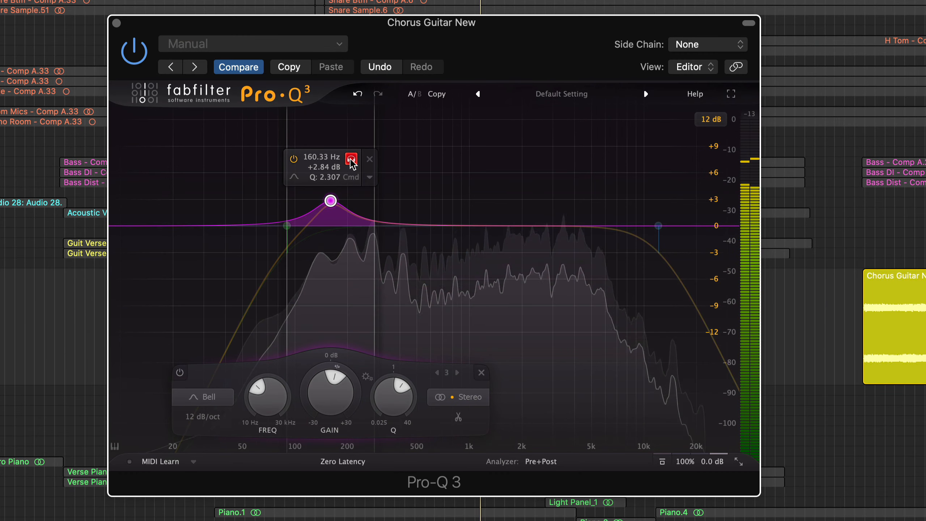
{"action": "left_click_drag", "start_coordinate": [351, 163], "coordinate": [356, 161]}
{"action": "mouse_move", "coordinate": [334, 200]}
{"action": "left_mouse_down"}
{"action": "mouse_move", "coordinate": [332, 126]}
{"action": "mouse_move", "coordinate": [320, 120]}
{"action": "mouse_move", "coordinate": [344, 121]}
{"action": "mouse_move", "coordinate": [333, 142]}
{"action": "mouse_move", "coordinate": [330, 208]}
{"action": "left_mouse_up"}
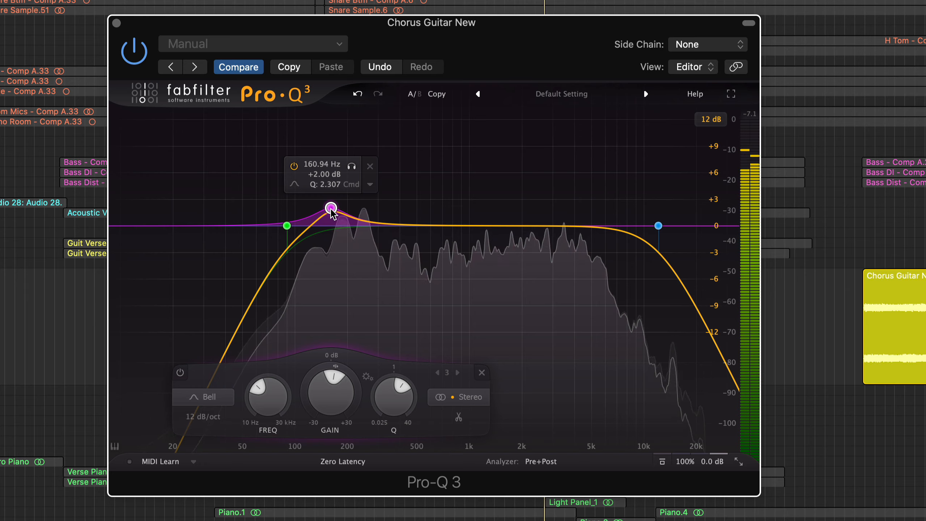
{"action": "key", "text": "space"}
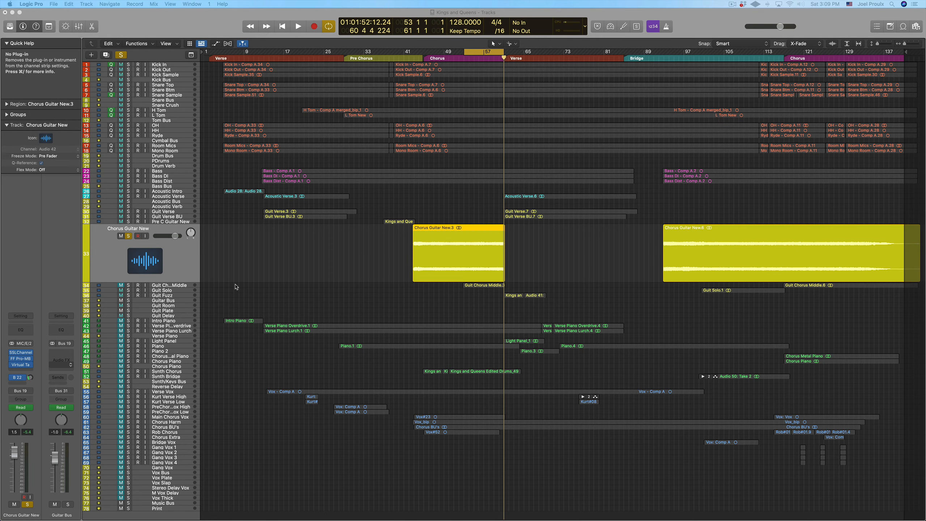
- Open SSLChannel on Chorus Guitar New and play the chorus, switching the track's solo off and back on to compare it with the full mix
{"action": "left_click", "coordinate": [22, 353]}
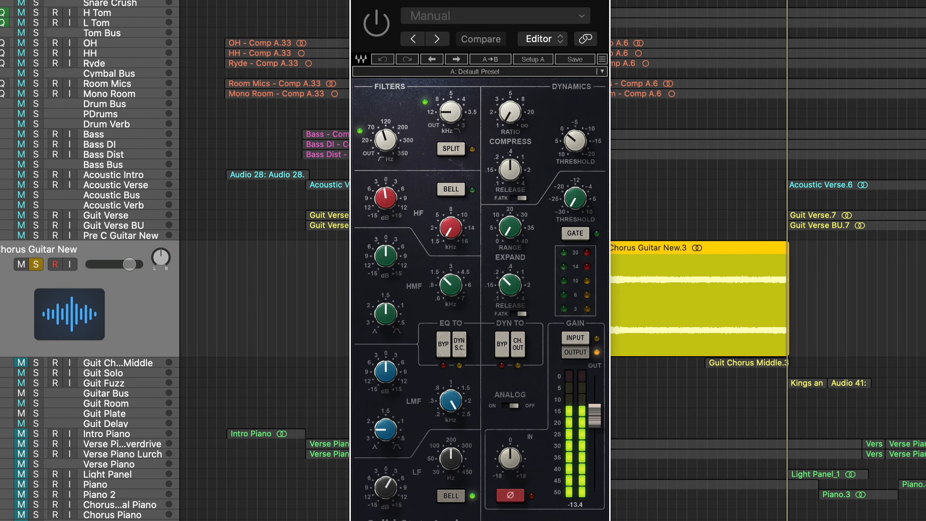
{"action": "key", "text": "space"}
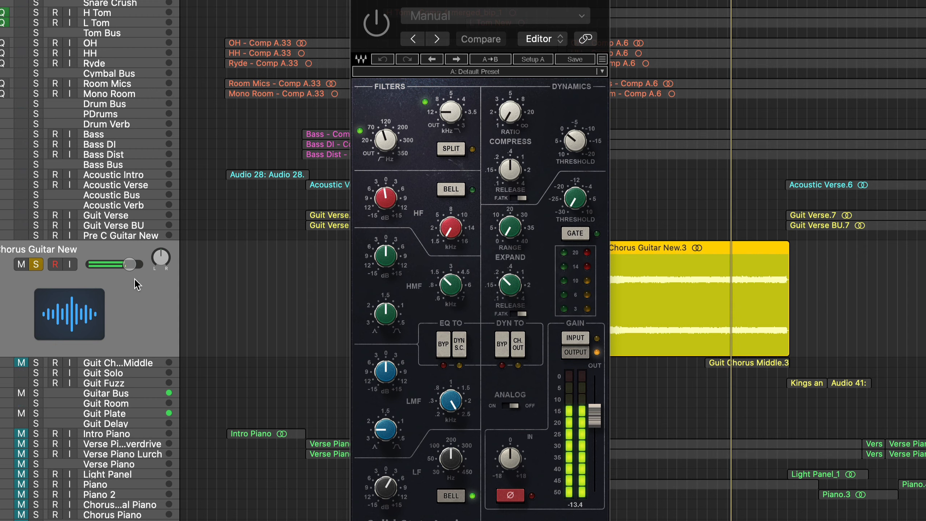
{"action": "left_click", "coordinate": [35, 264]}
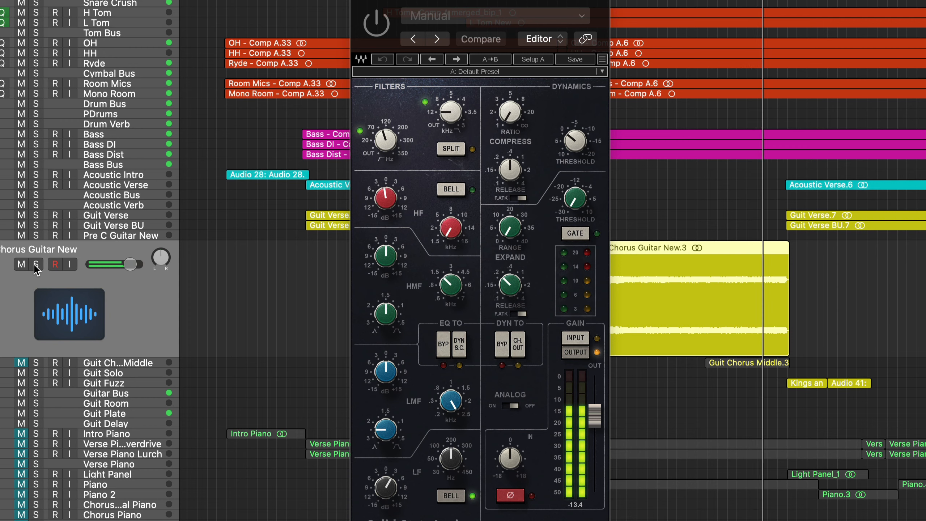
{"action": "left_click", "coordinate": [35, 264]}
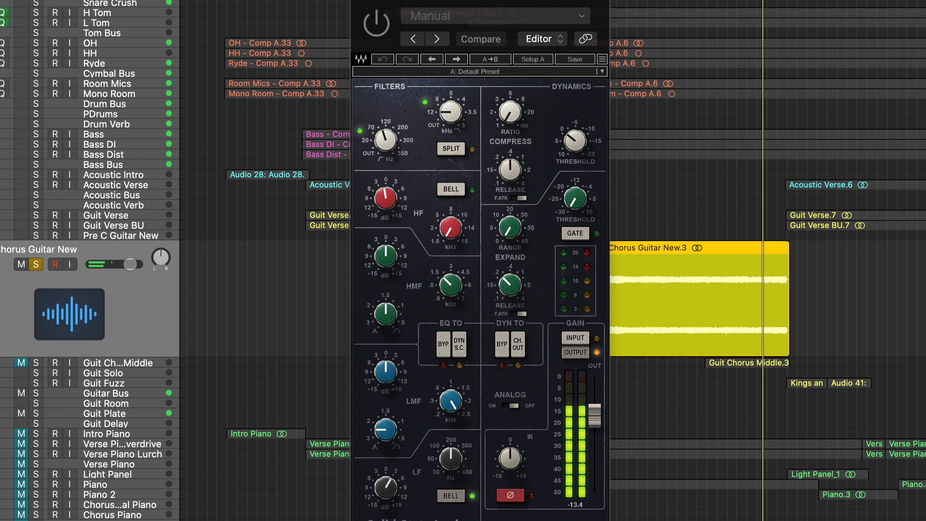
- Compare the soloed guitar with SSLChannel enabled and bypassed, leave it enabled, and review its HF and LF settings
{"action": "key", "text": "space"}
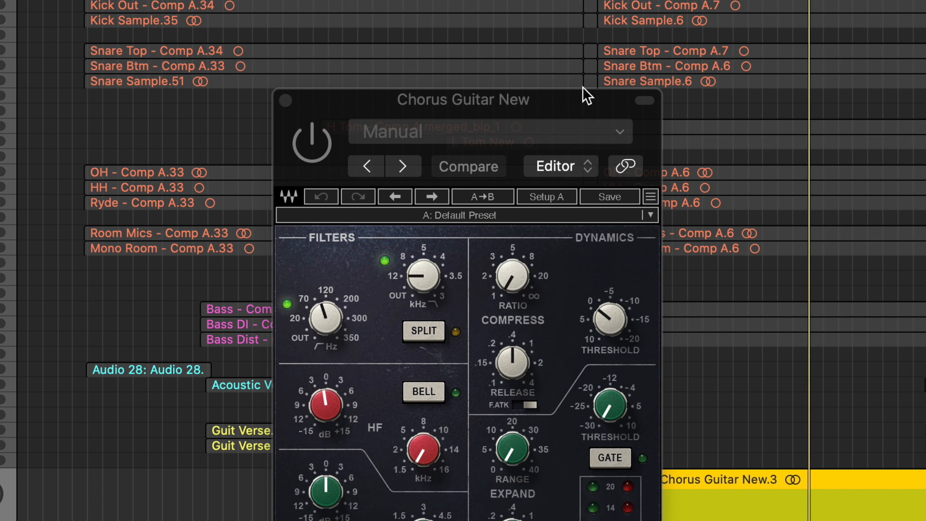
{"action": "left_click", "coordinate": [313, 146]}
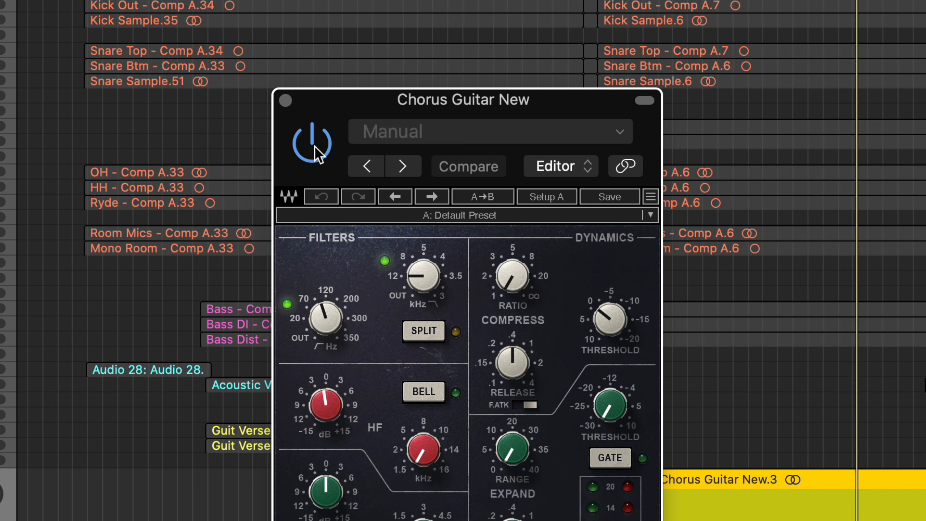
{"action": "left_click", "coordinate": [313, 146]}
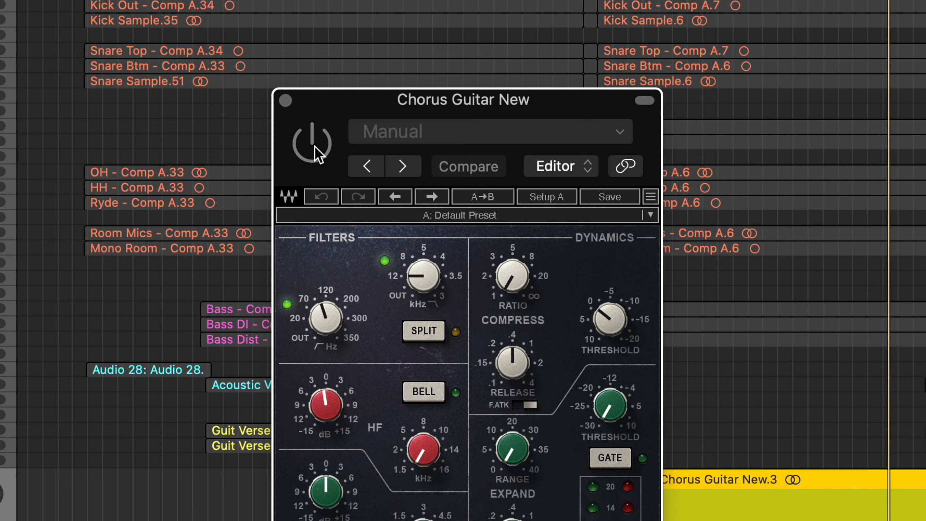
{"action": "left_click", "coordinate": [314, 147]}
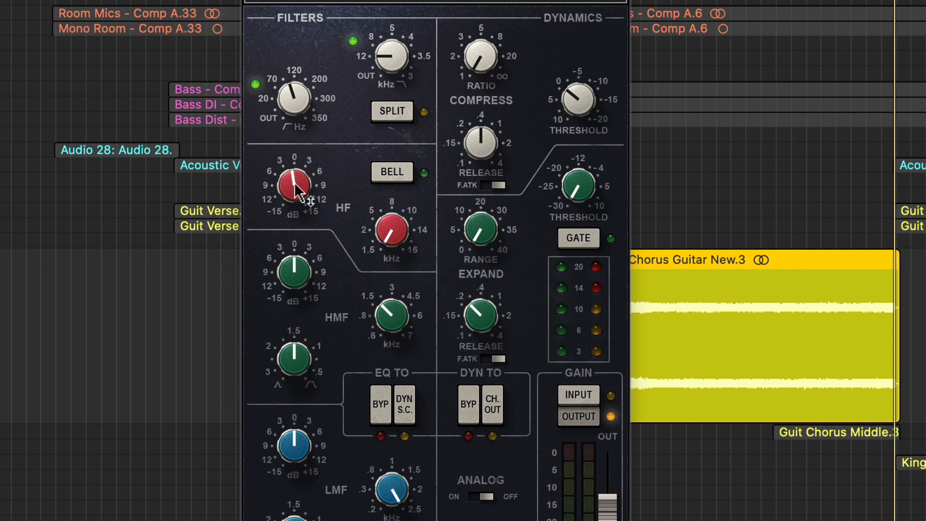
{"action": "mouse_move", "coordinate": [297, 188]}
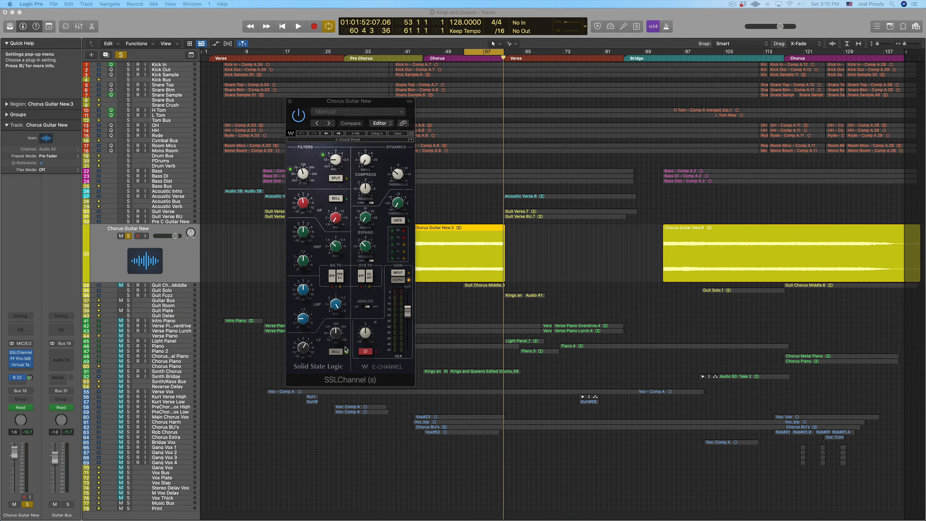
{"action": "mouse_move", "coordinate": [334, 331]}
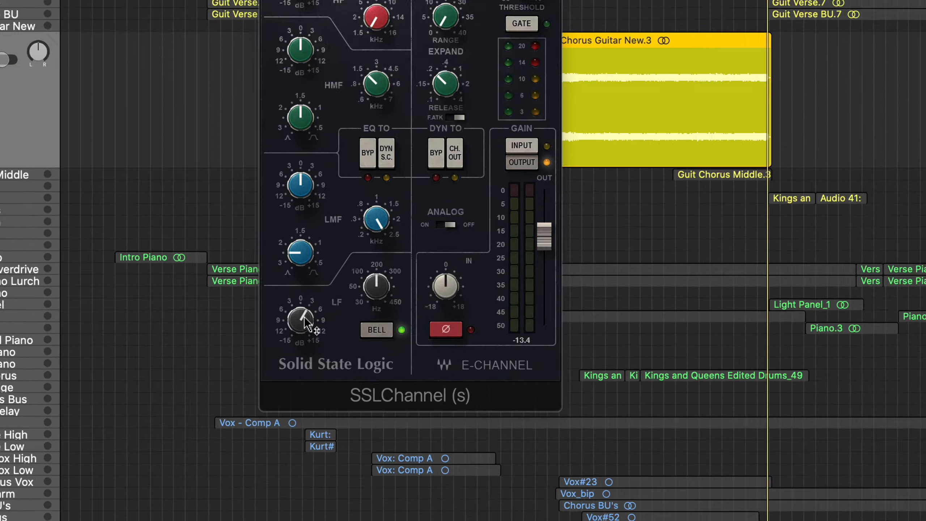
{"action": "mouse_move", "coordinate": [305, 348]}
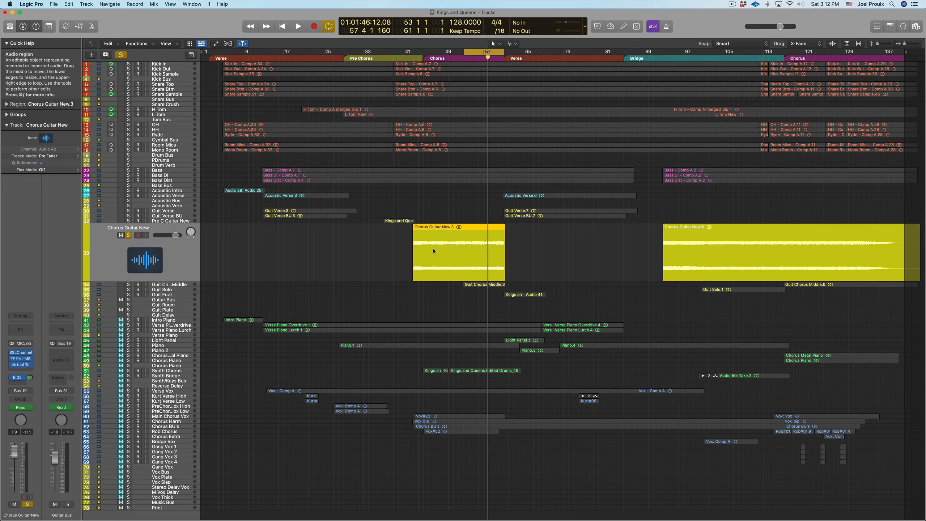
- Show the mixer and solo Guit Chorus Middle alongside Chorus Guitar New
{"action": "left_click", "coordinate": [79, 26]}
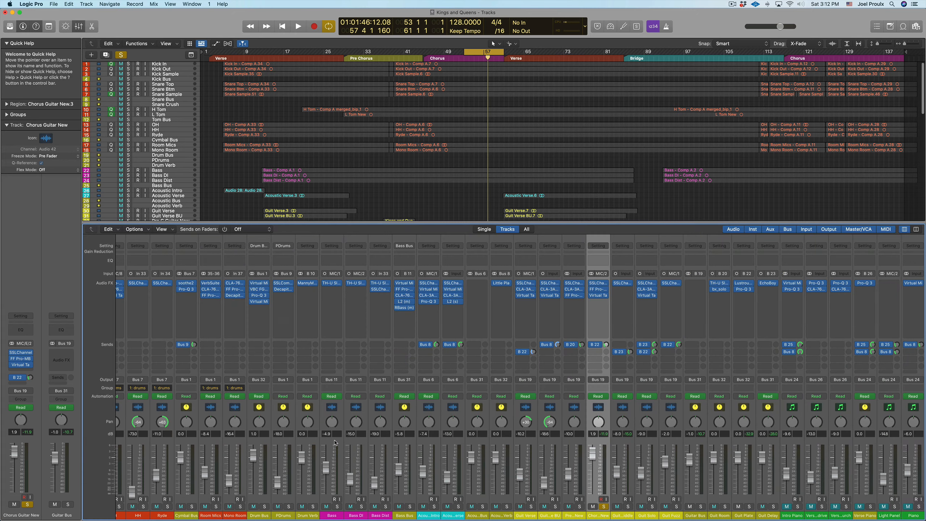
{"action": "scroll", "coordinate": [513, 440], "scroll_direction": "right", "scroll_amount": 5}
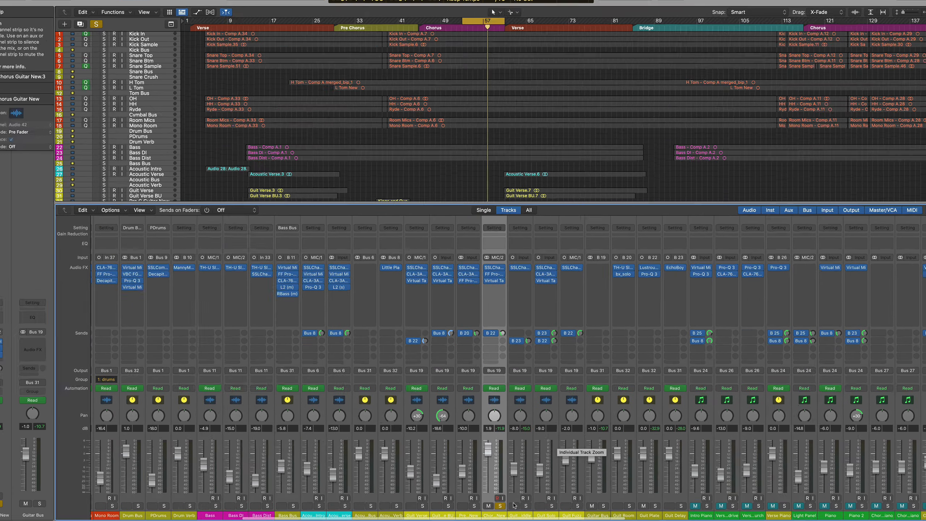
{"action": "left_click", "coordinate": [525, 505]}
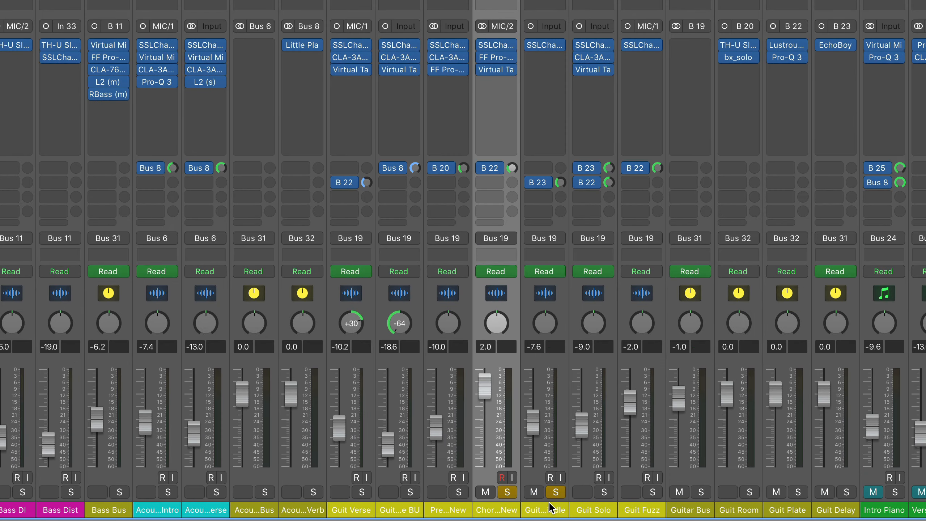
- Toggle the Chorus Guitar New solo during playback to compare the middle guitar alone with both guitars together, and stop playback
{"action": "left_click", "coordinate": [510, 492]}
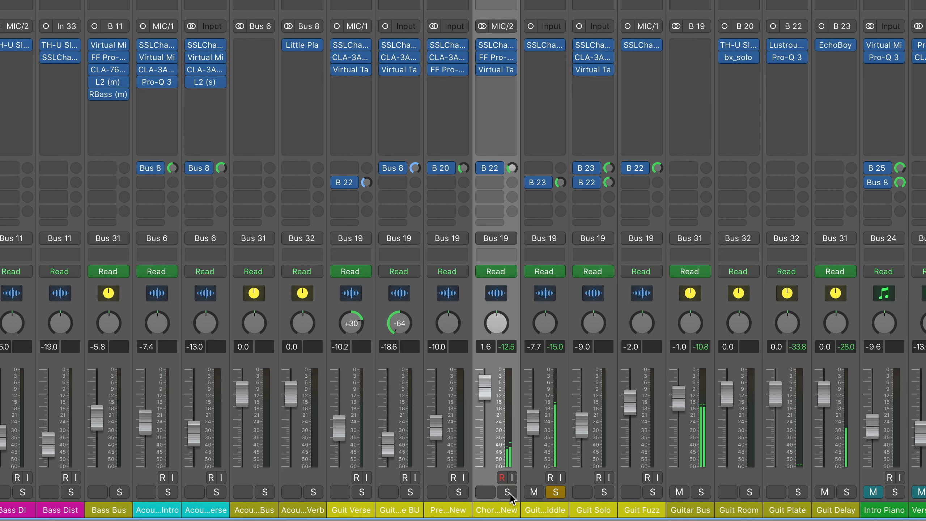
{"action": "left_click", "coordinate": [509, 493]}
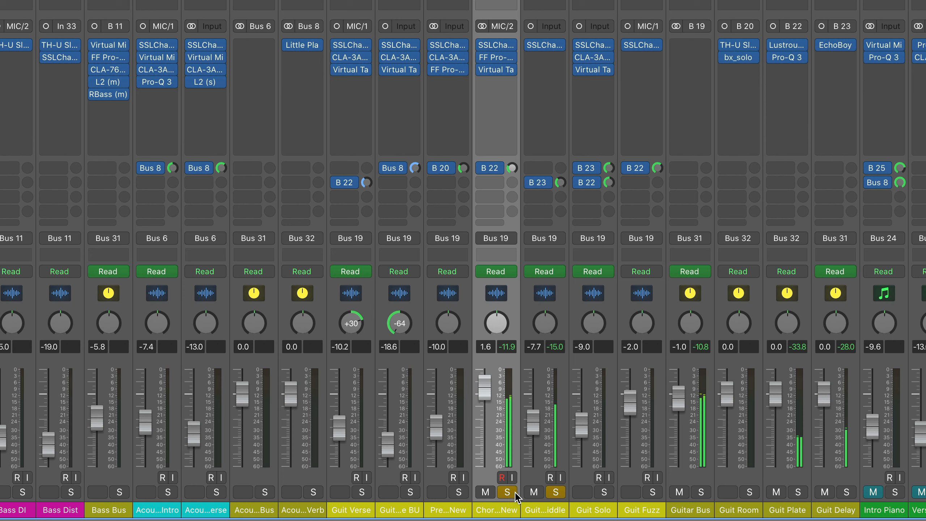
{"action": "left_click", "coordinate": [510, 494]}
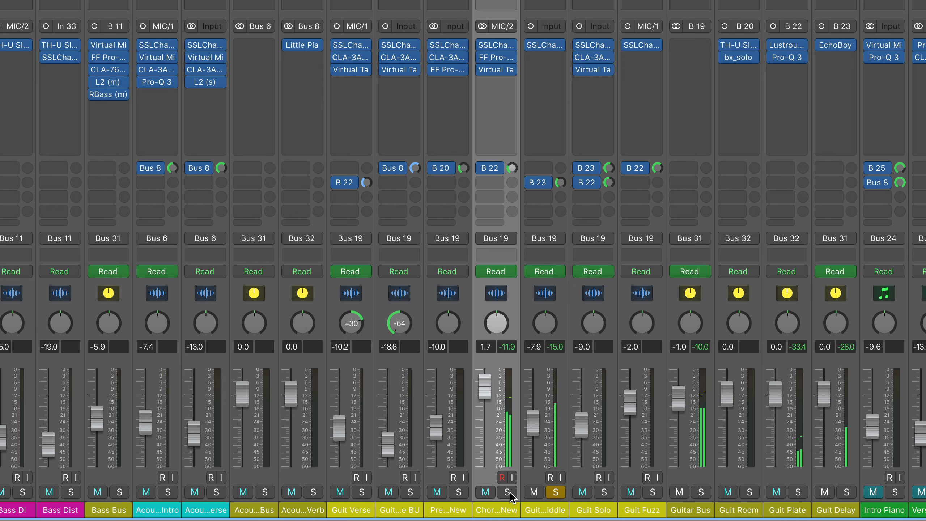
{"action": "left_click", "coordinate": [510, 493]}
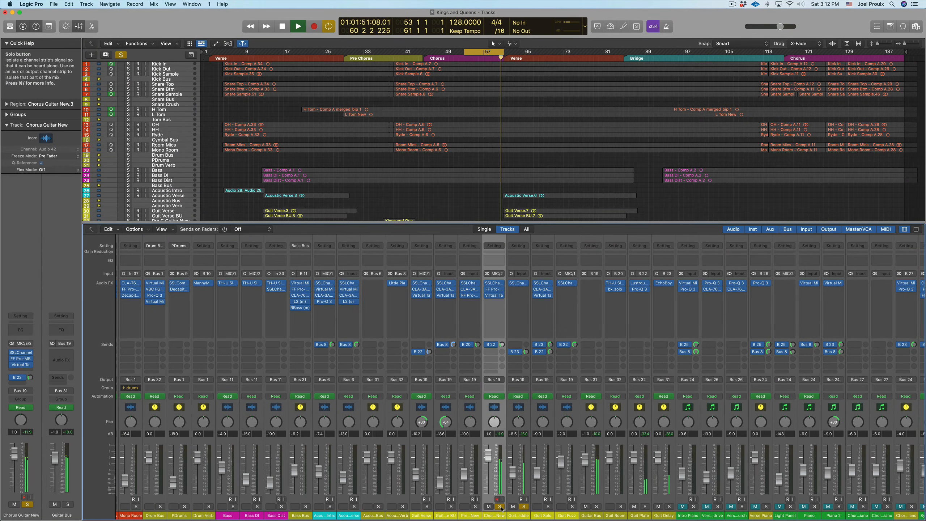
{"action": "key", "text": "space"}
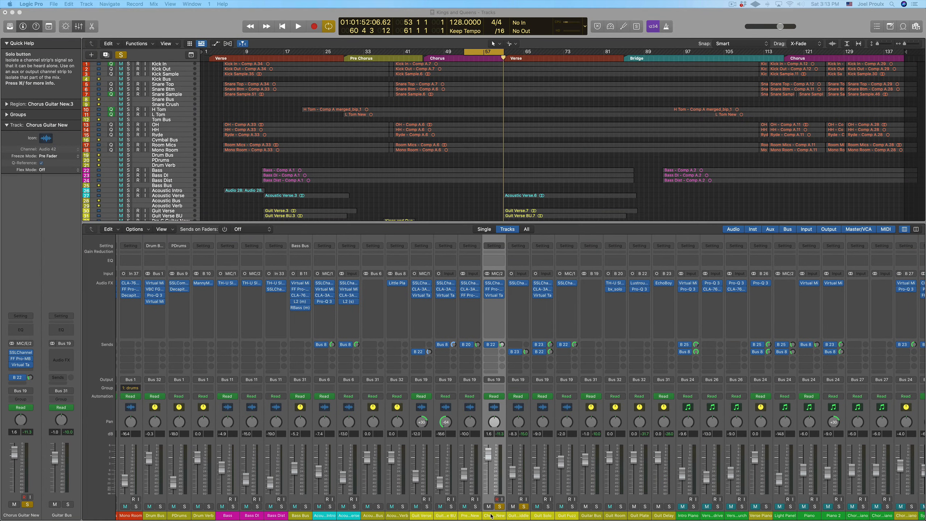
- Unsolo Chorus Guitar New, select the Guit Chorus Middle channel, and open its SSLChannel plug-in
{"action": "left_click", "coordinate": [494, 516]}
{"action": "left_click", "coordinate": [499, 507]}
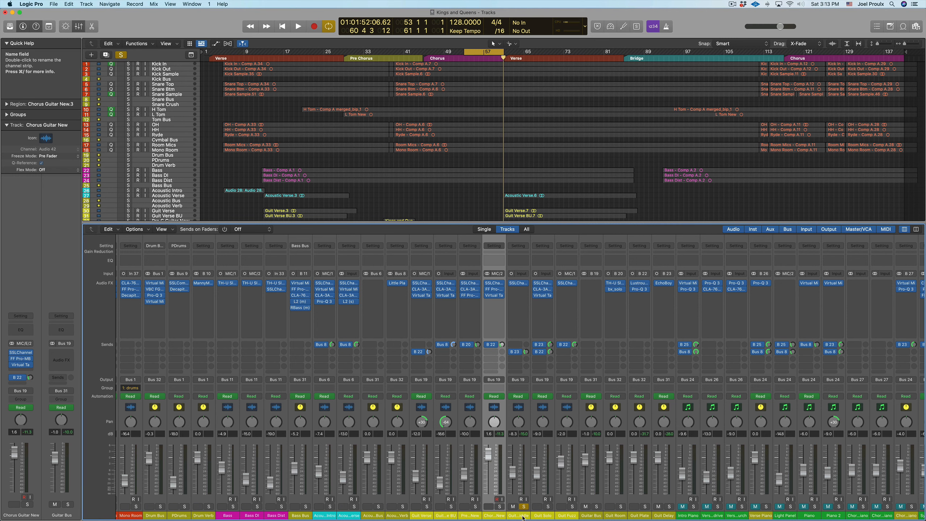
{"action": "left_click", "coordinate": [517, 515]}
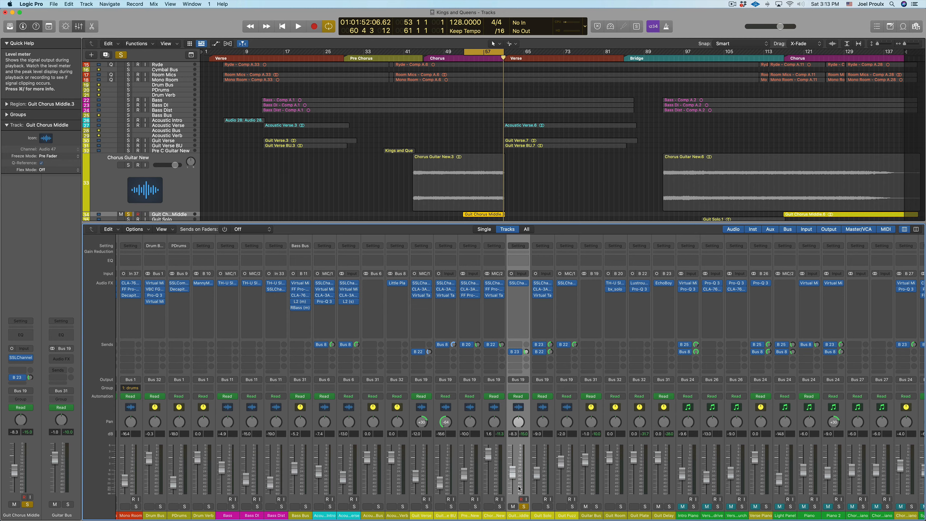
{"action": "left_click", "coordinate": [518, 285]}
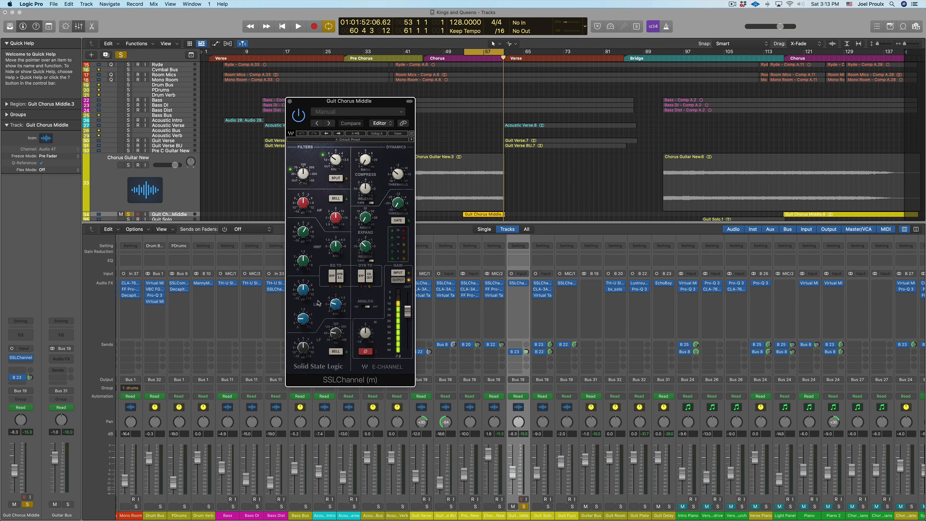
- Play from the start of the Guit Chorus Middle region and vary the SSLChannel HMF gain around 3.0 dB
{"action": "mouse_move", "coordinate": [336, 302]}
{"action": "mouse_move", "coordinate": [336, 247]}
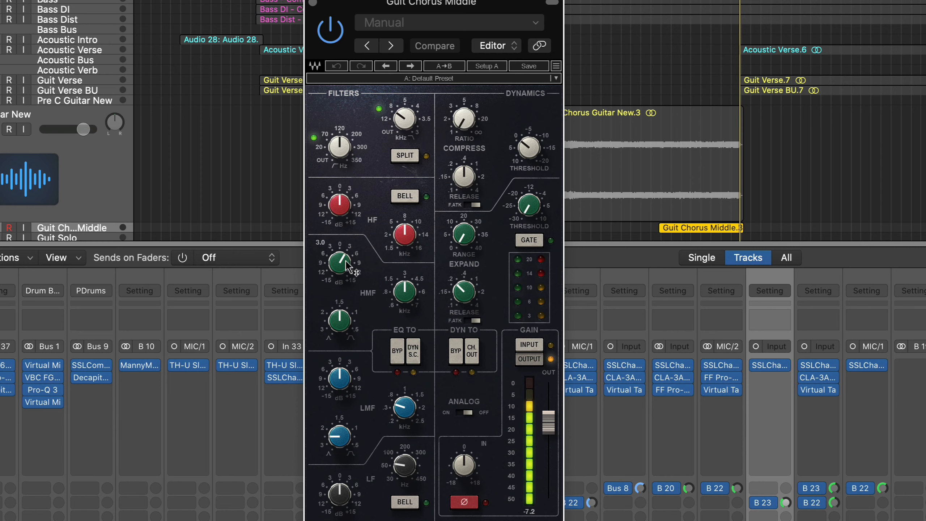
{"action": "left_click_drag", "start_coordinate": [340, 266], "coordinate": [338, 265]}
{"action": "left_click_drag", "start_coordinate": [670, 0], "coordinate": [661, 0]}
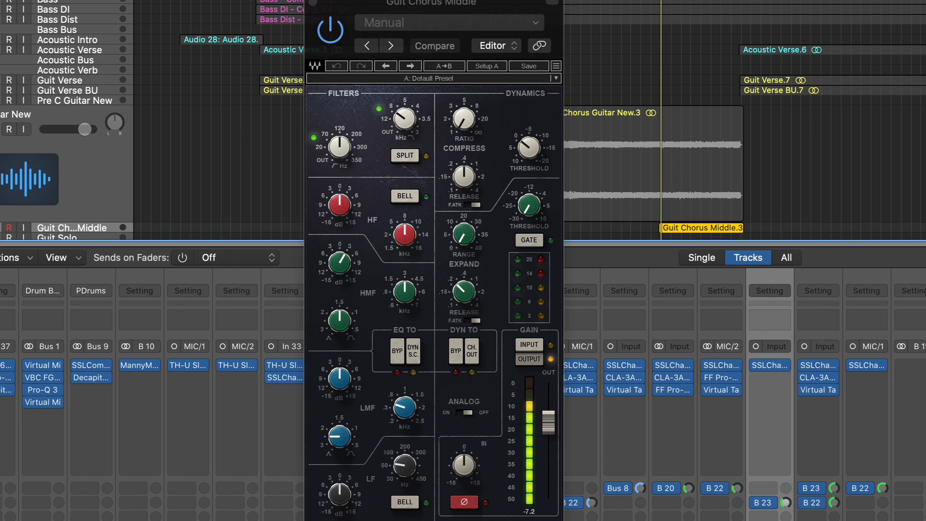
{"action": "key", "text": "space"}
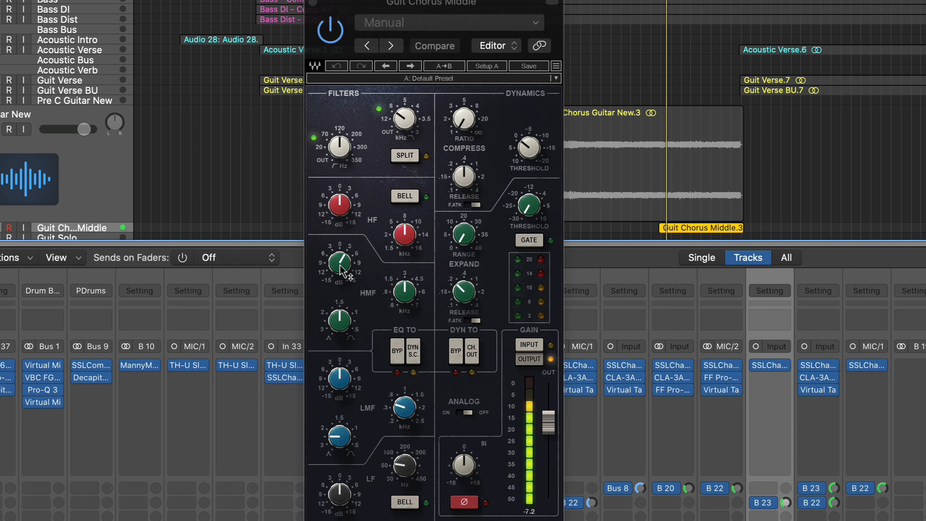
{"action": "mouse_move", "coordinate": [343, 270]}
{"action": "left_mouse_down"}
{"action": "mouse_move", "coordinate": [343, 241]}
{"action": "mouse_move", "coordinate": [341, 268]}
{"action": "left_mouse_up"}
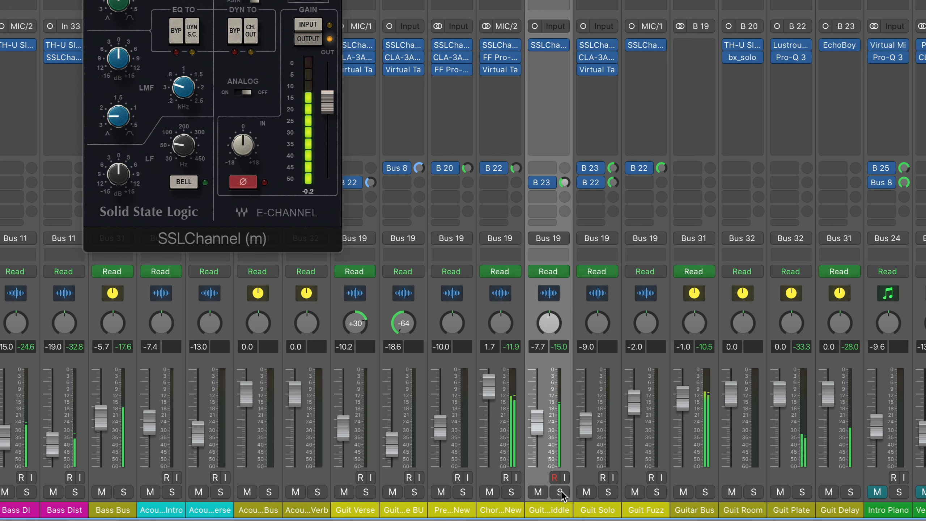
- Toggle the Guit Chorus Middle solo while the full mix plays, leave it unsoloed, and close the SSLChannel window
{"action": "left_click", "coordinate": [560, 492]}
{"action": "left_click", "coordinate": [560, 492]}
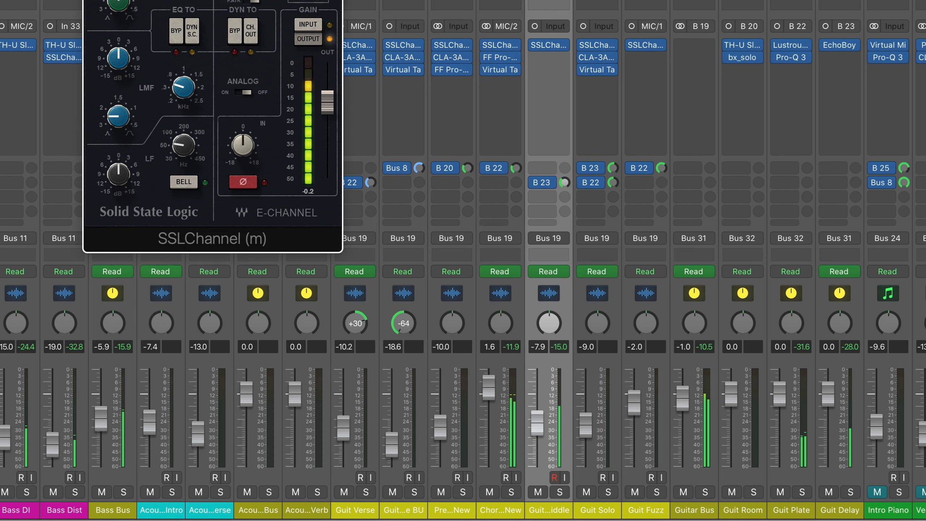
{"action": "key", "text": "super+w"}
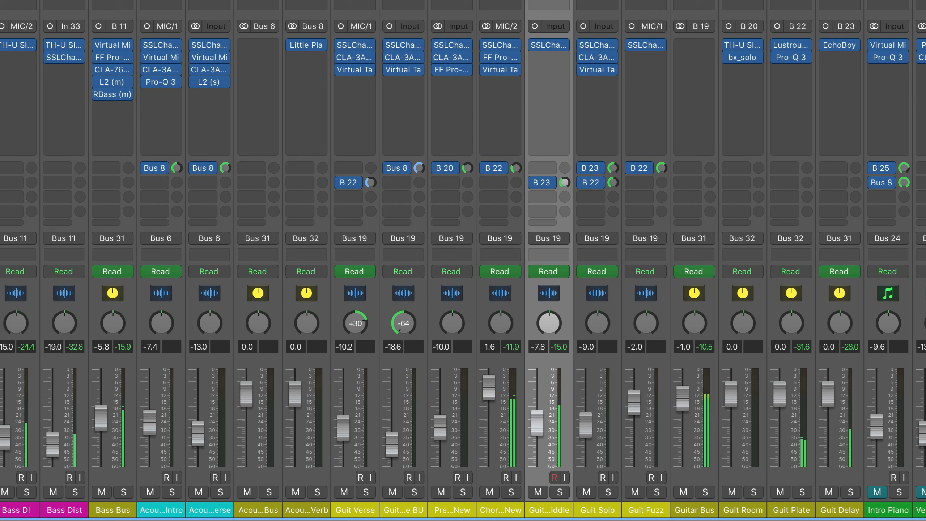